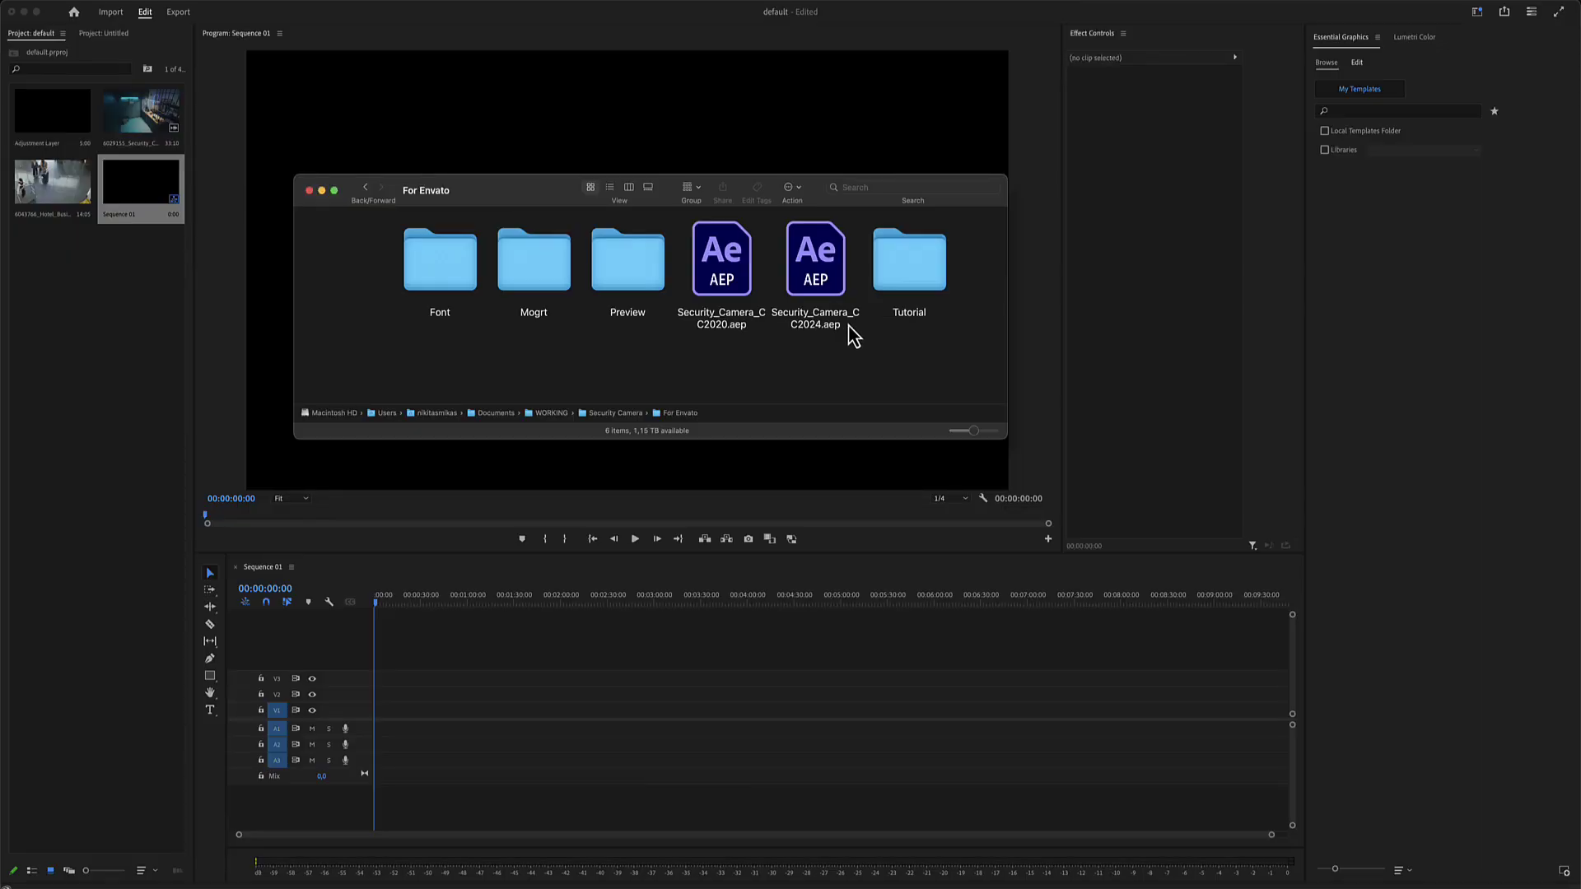
Install HD_SecurityCam_01.mogrt from the Mogrt > HD folder into Essential Graphics My Templates.
double_click(553, 290)
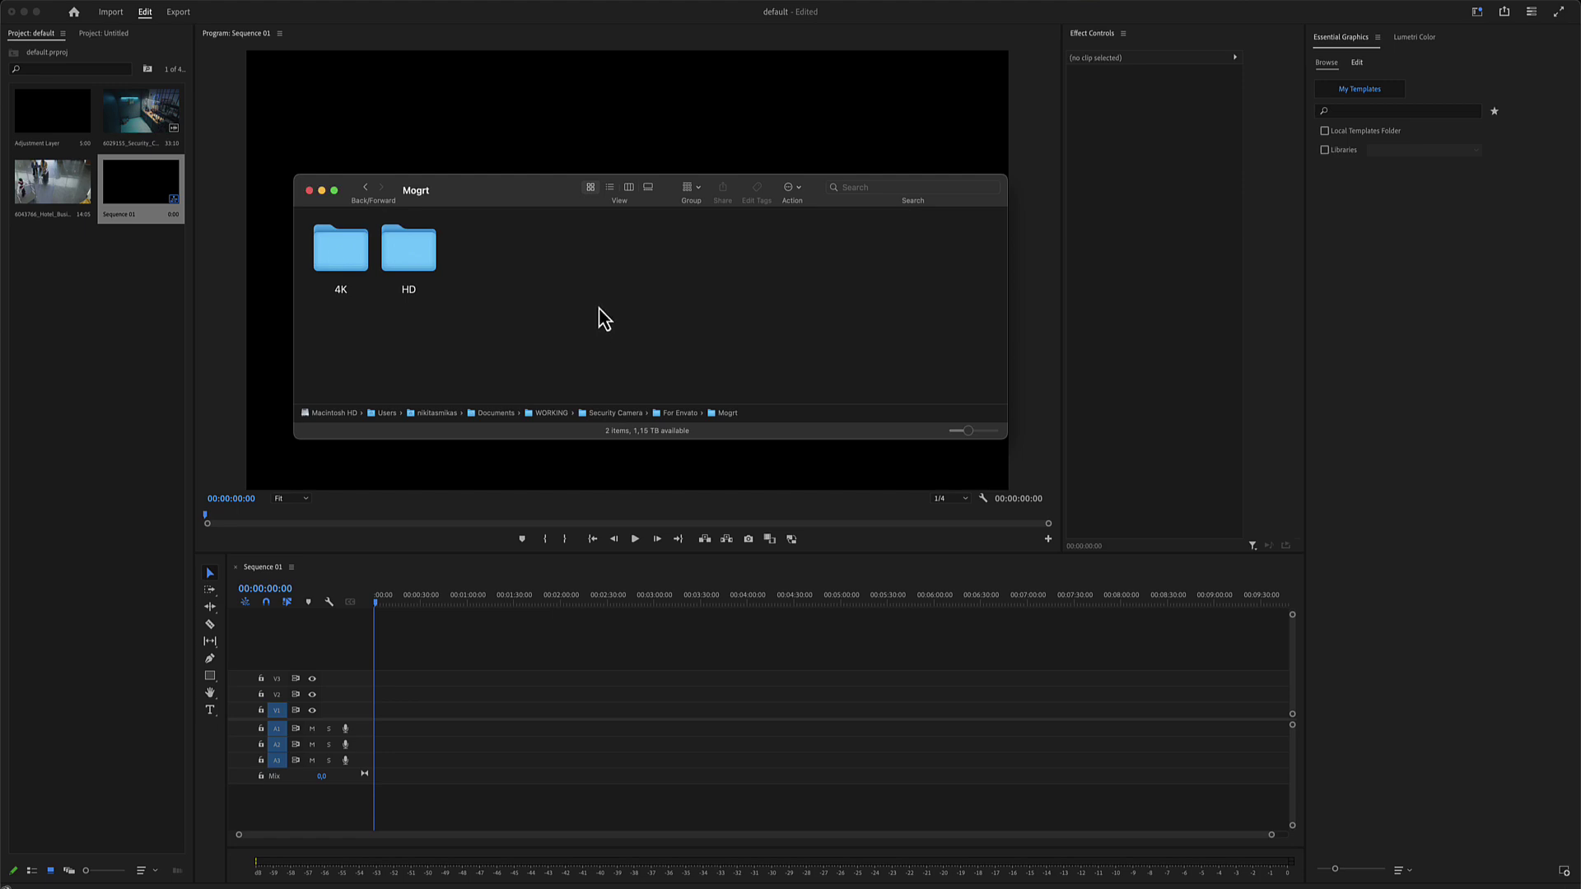
double_click(420, 265)
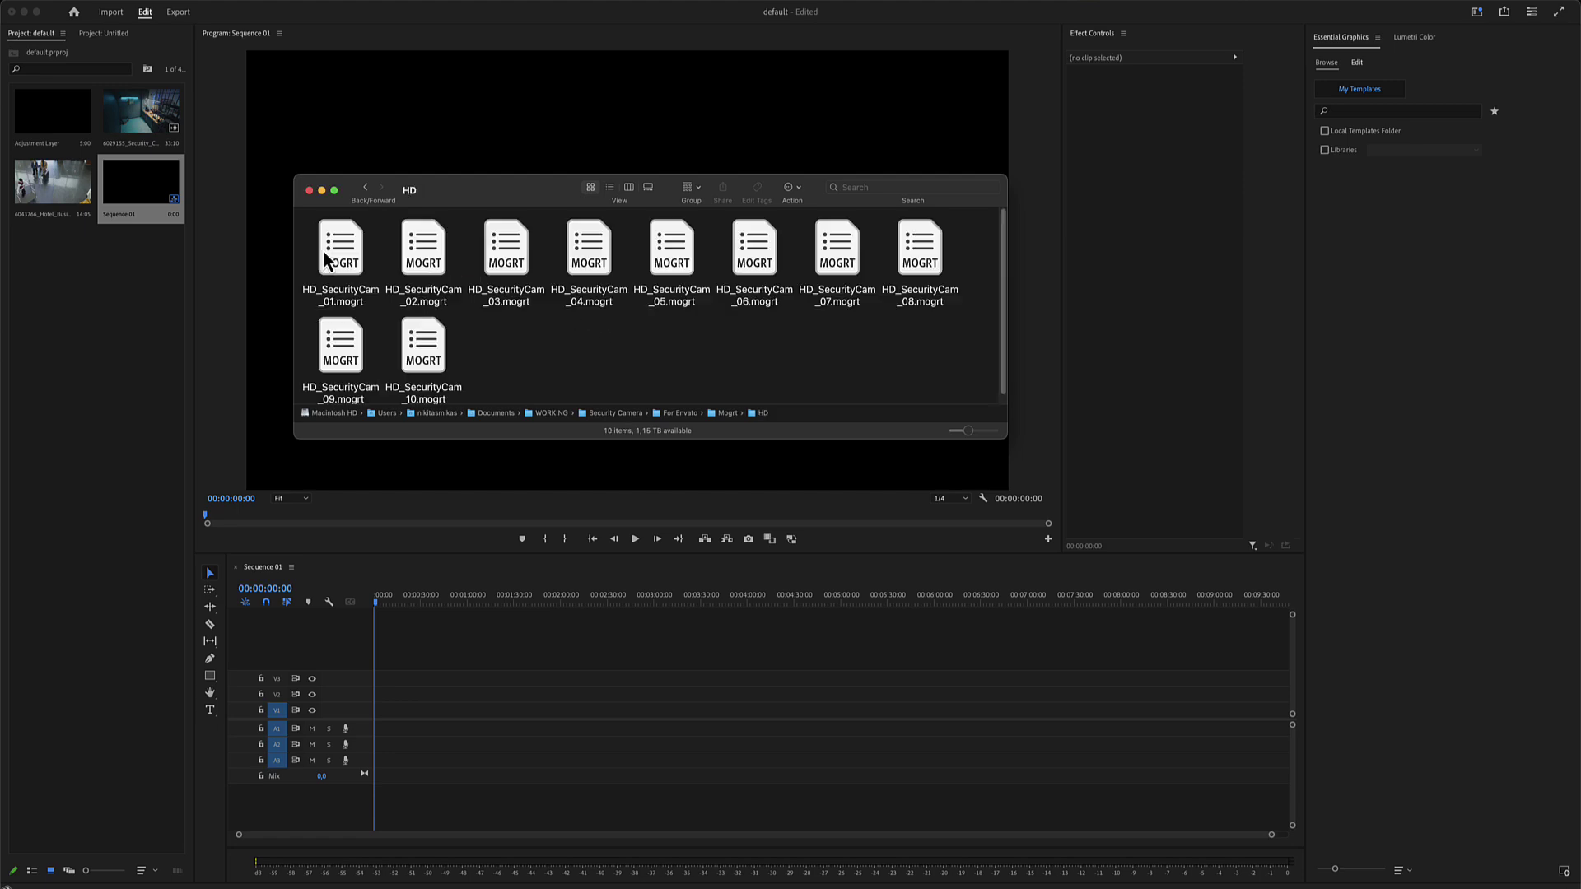
left_click(329, 255)
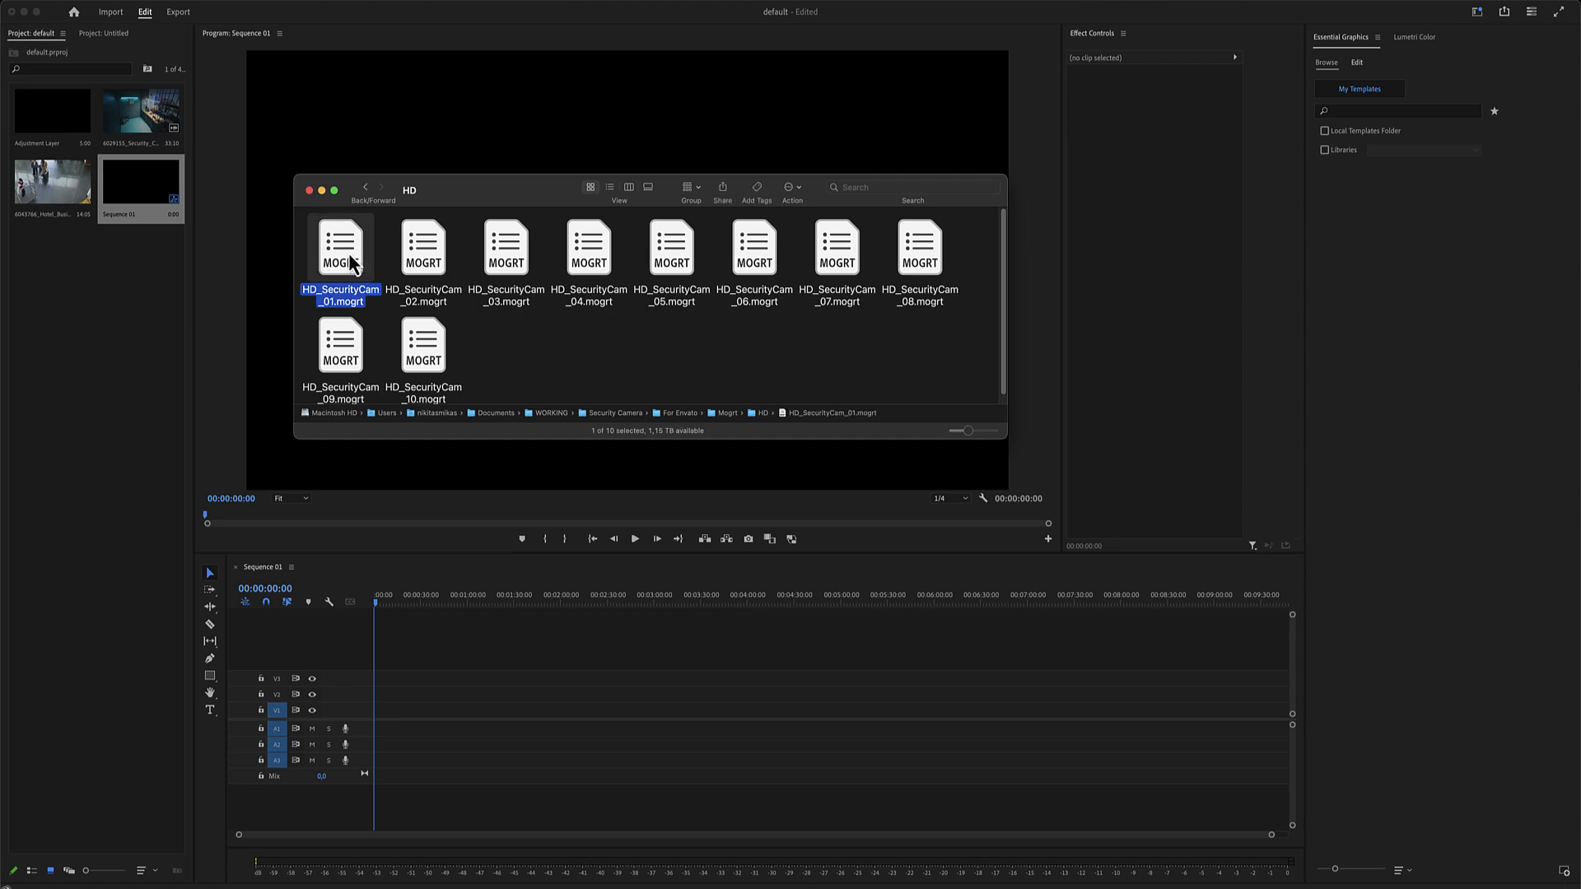
left_click_drag(349, 262, 1369, 192)
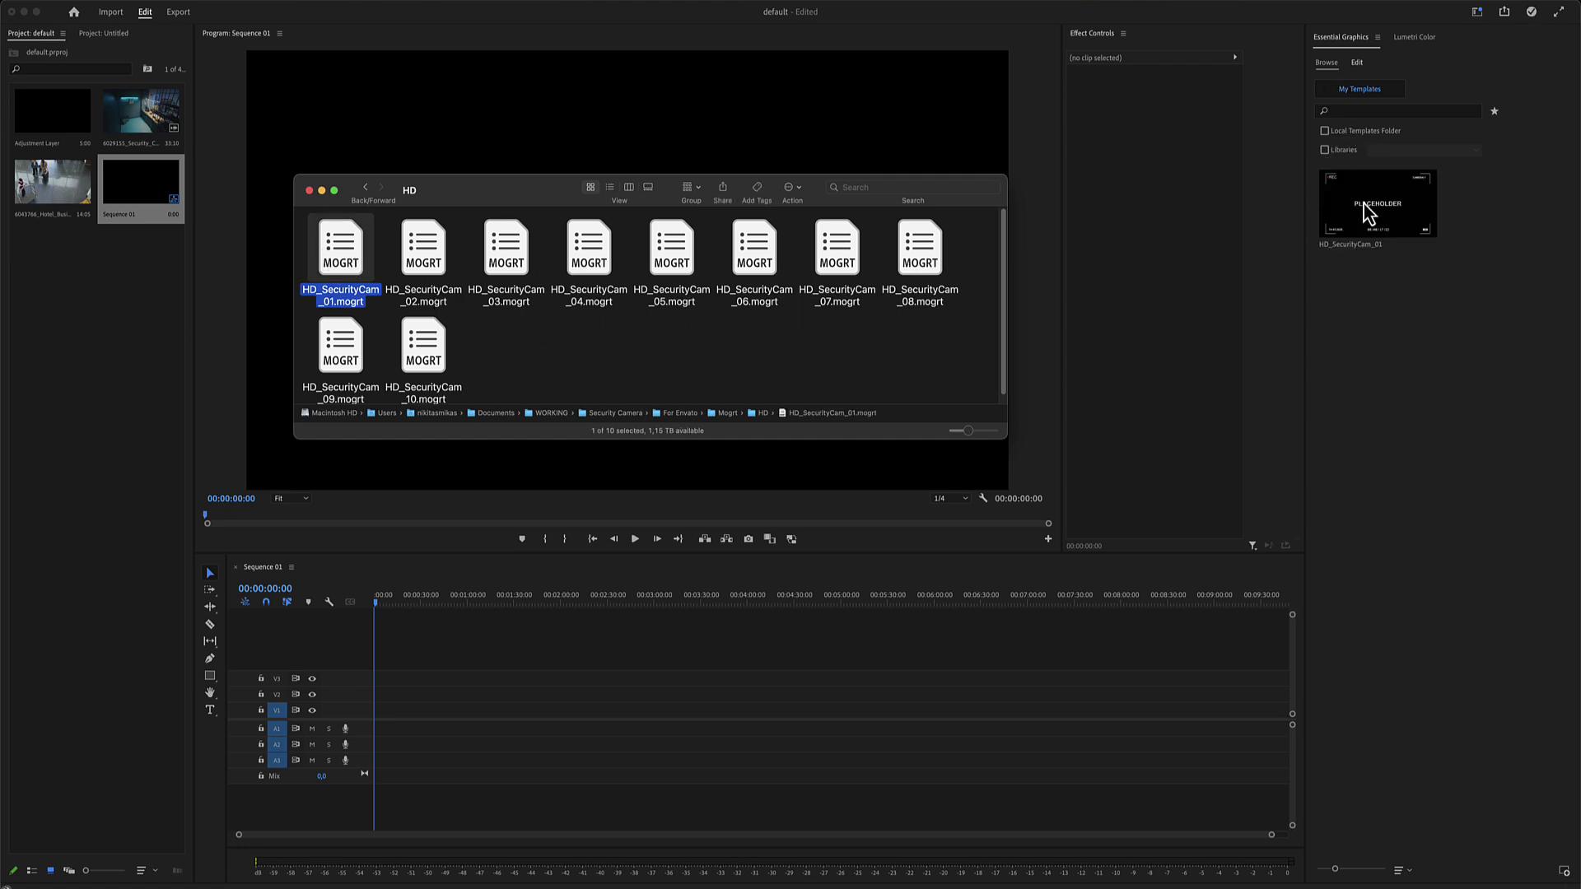
left_click(1371, 212)
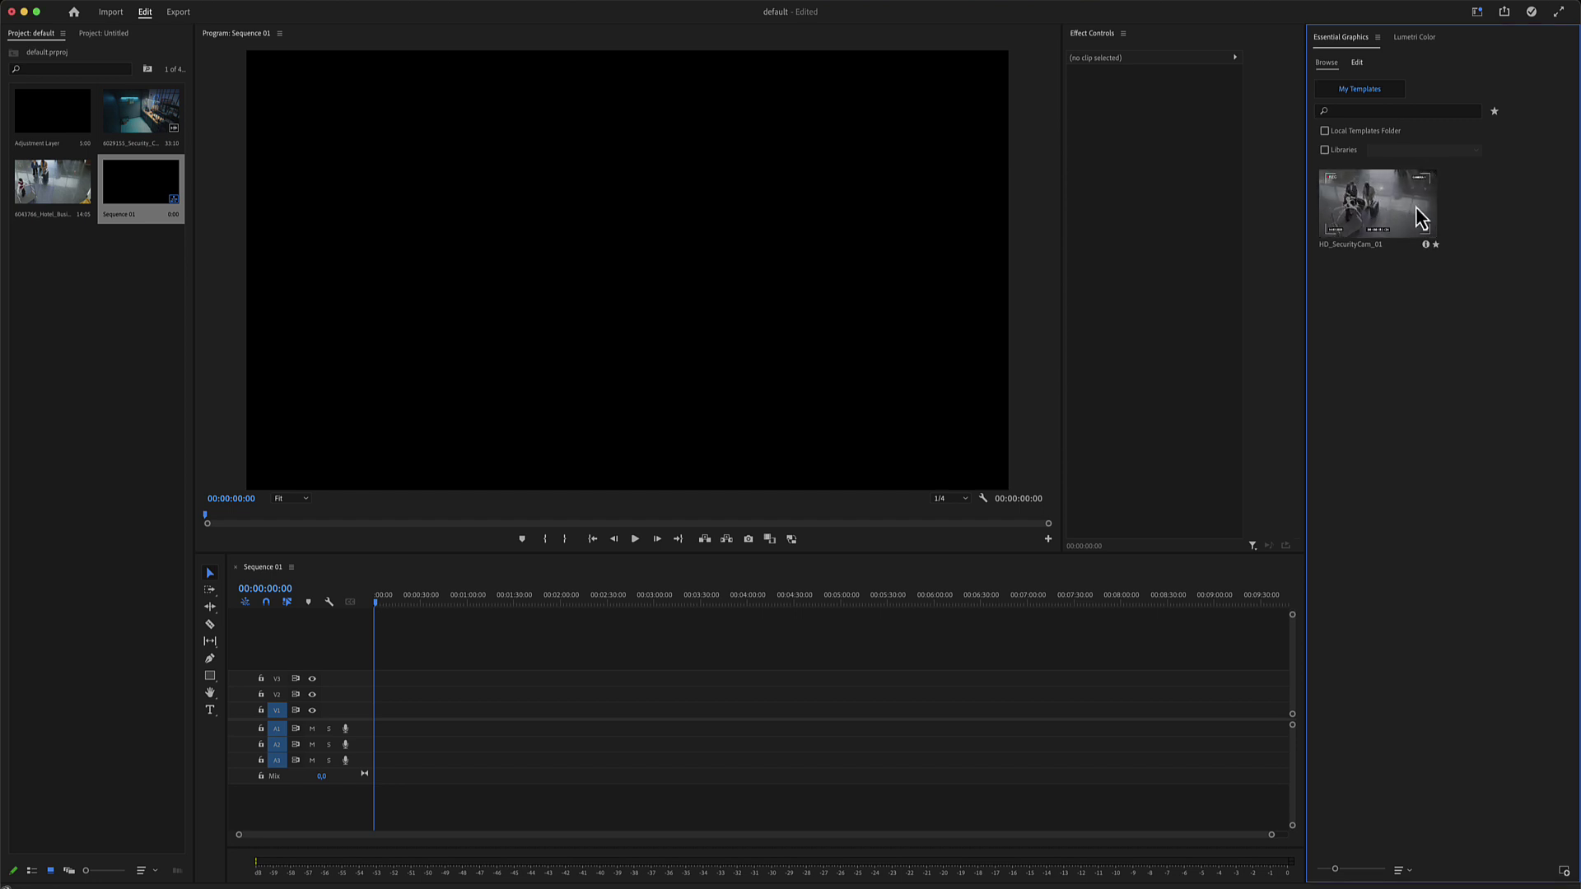
Place HD_SecurityCam_01 on track V1 and drop the hotel lobby clip into its Placeholder.
left_click_drag(1371, 218, 470, 720)
left_click(865, 476)
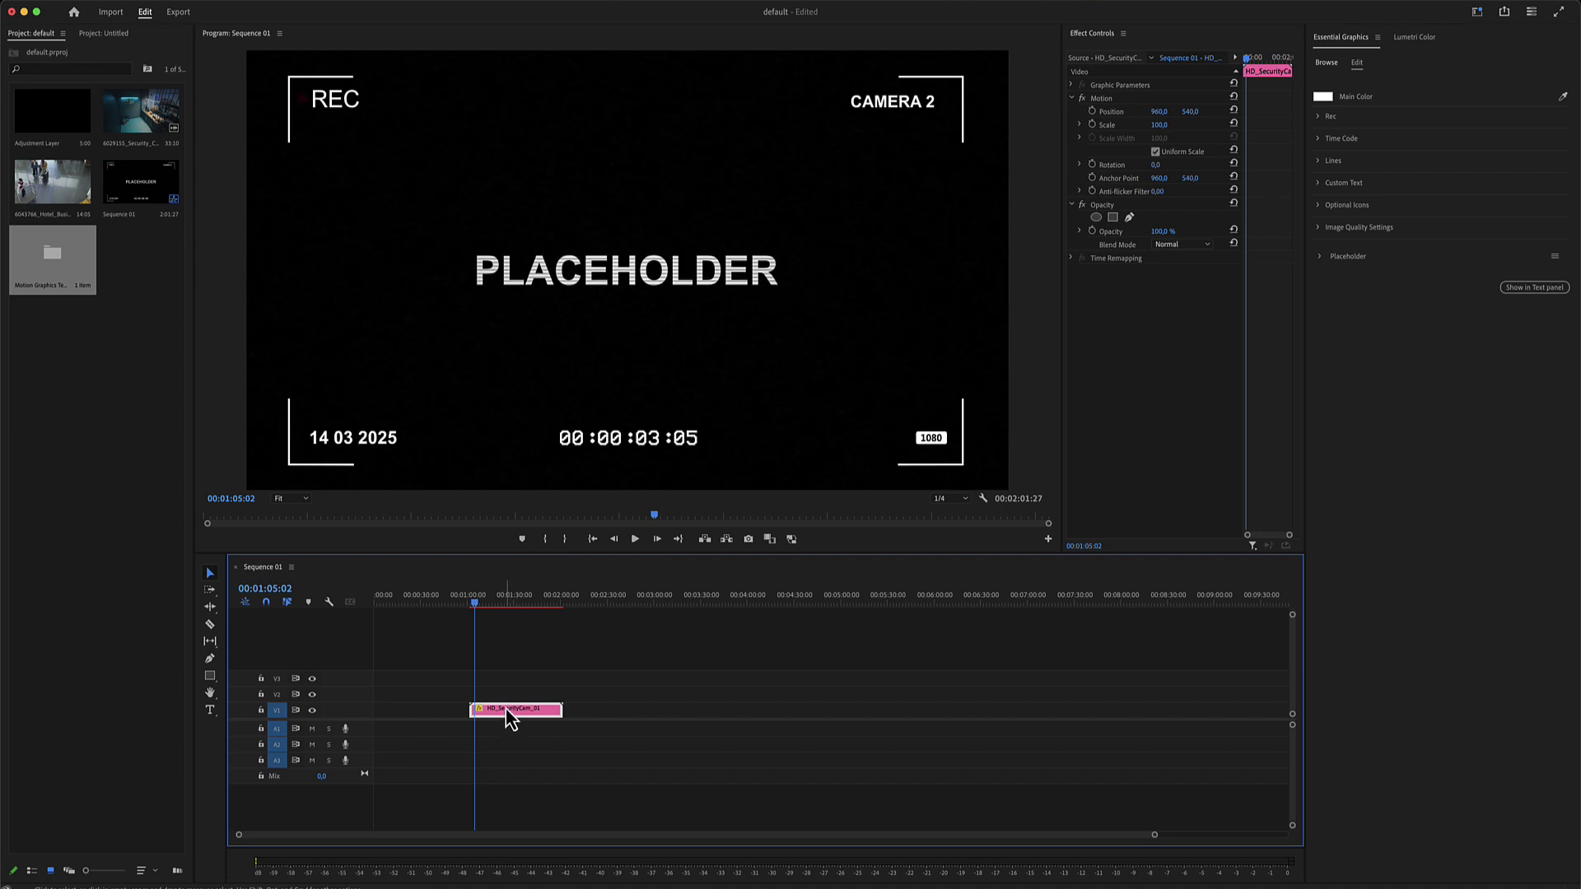
left_click(1321, 257)
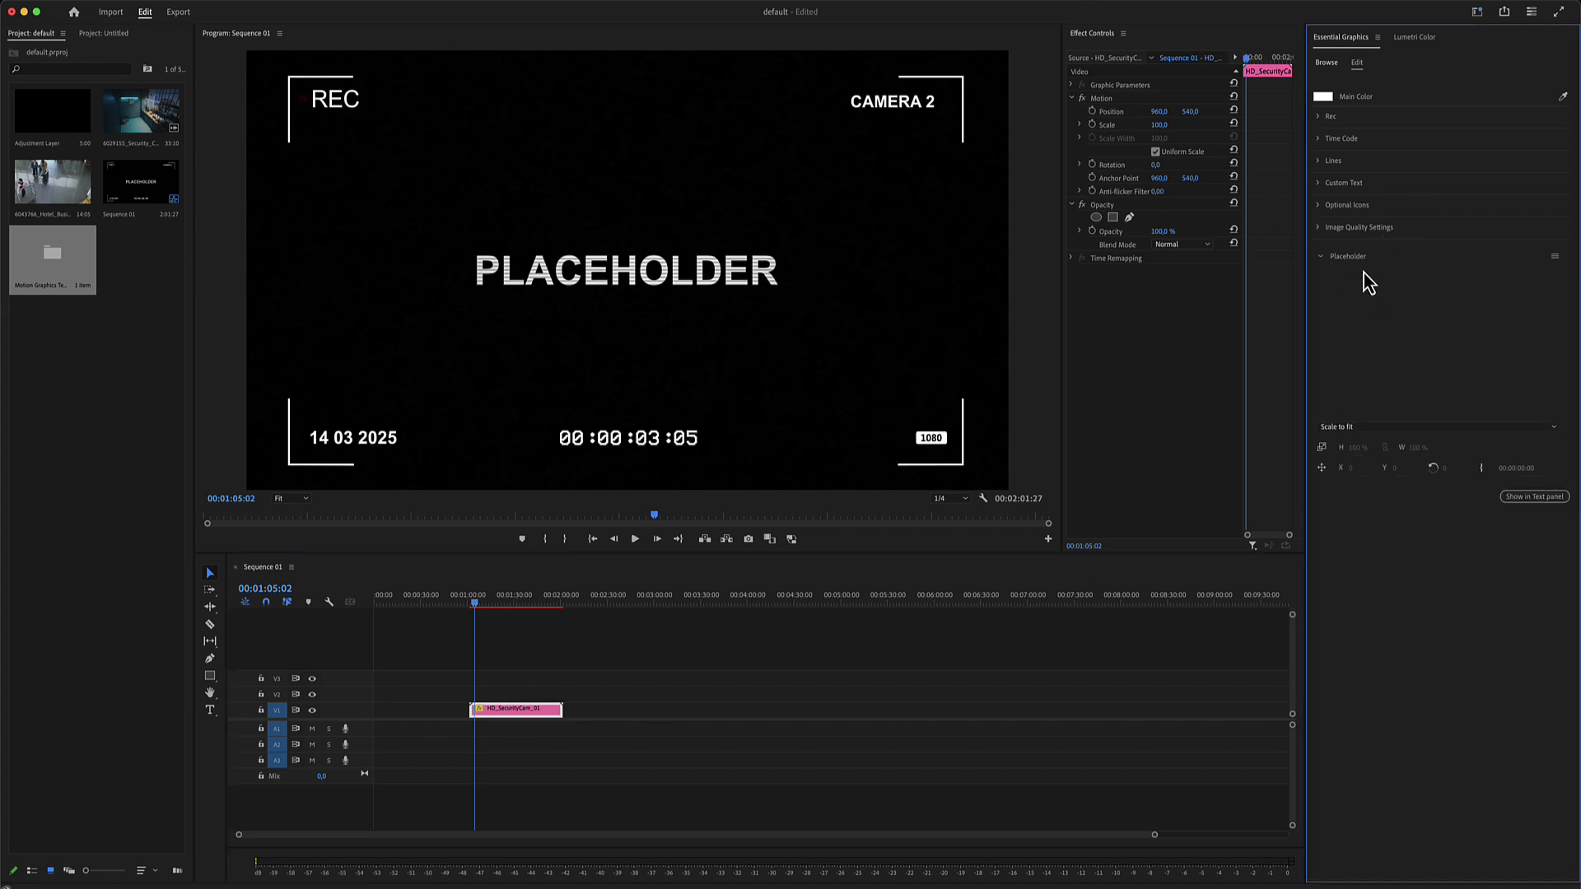
left_click(48, 196)
left_click_drag(48, 196, 1436, 342)
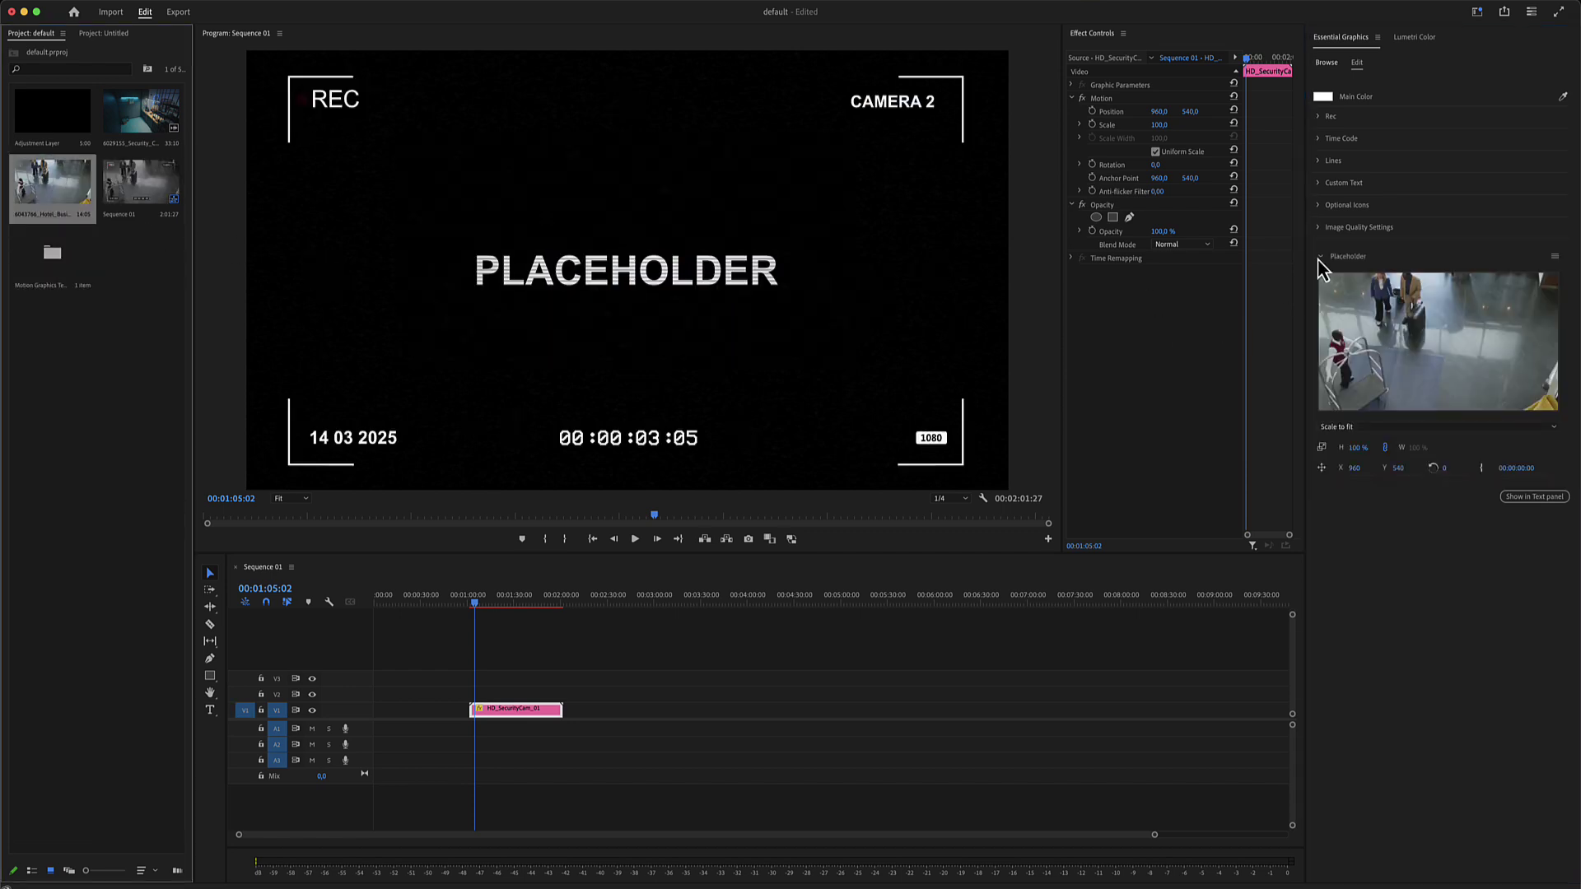
left_click(1319, 258)
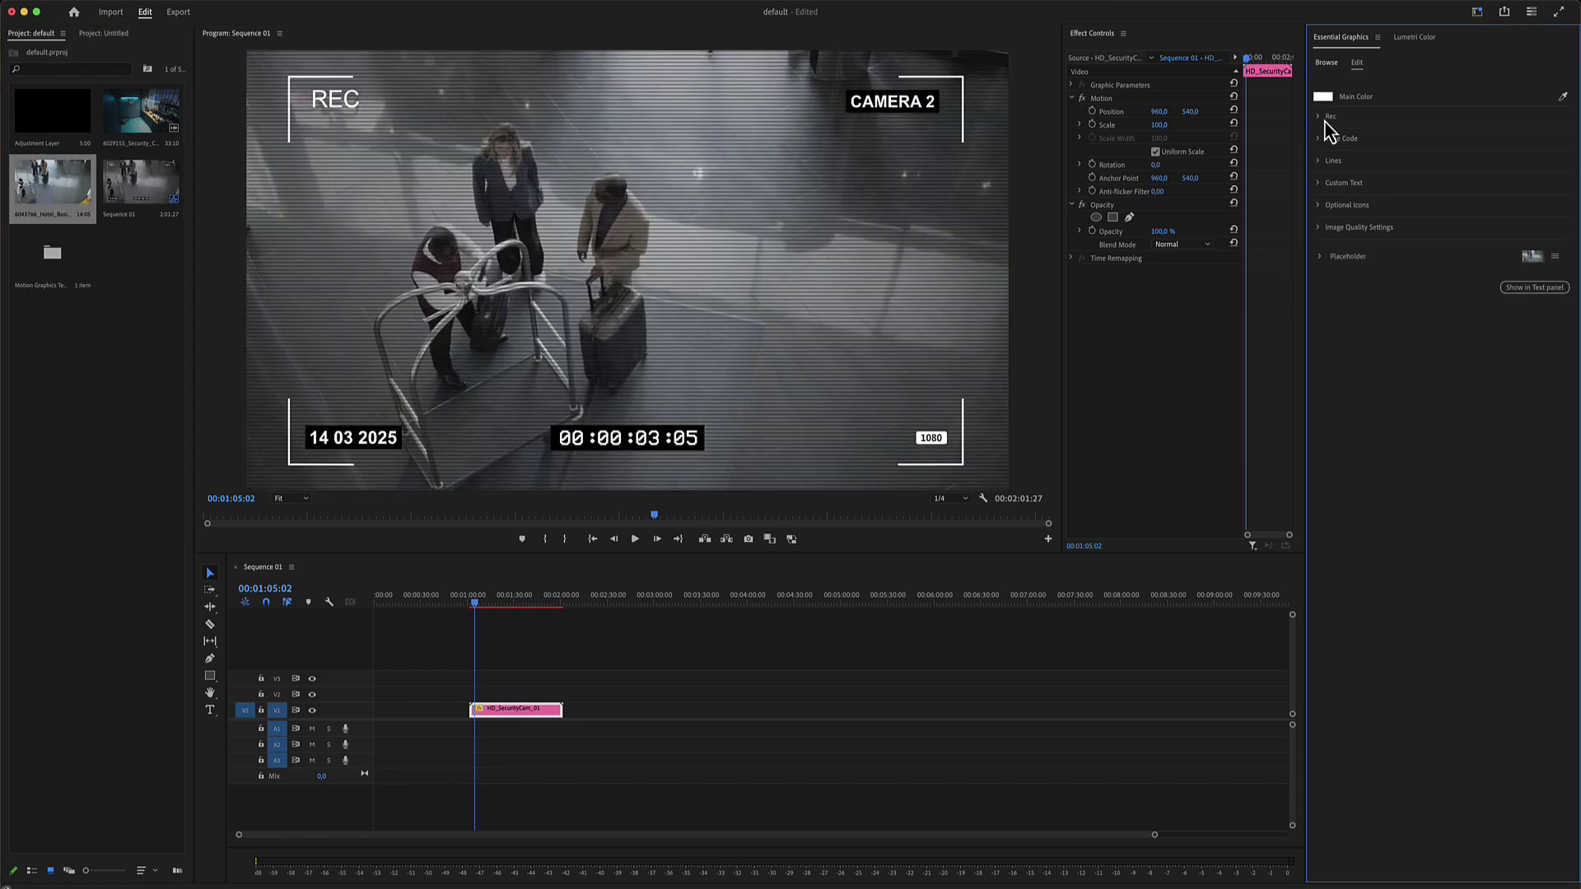
left_click(1318, 120)
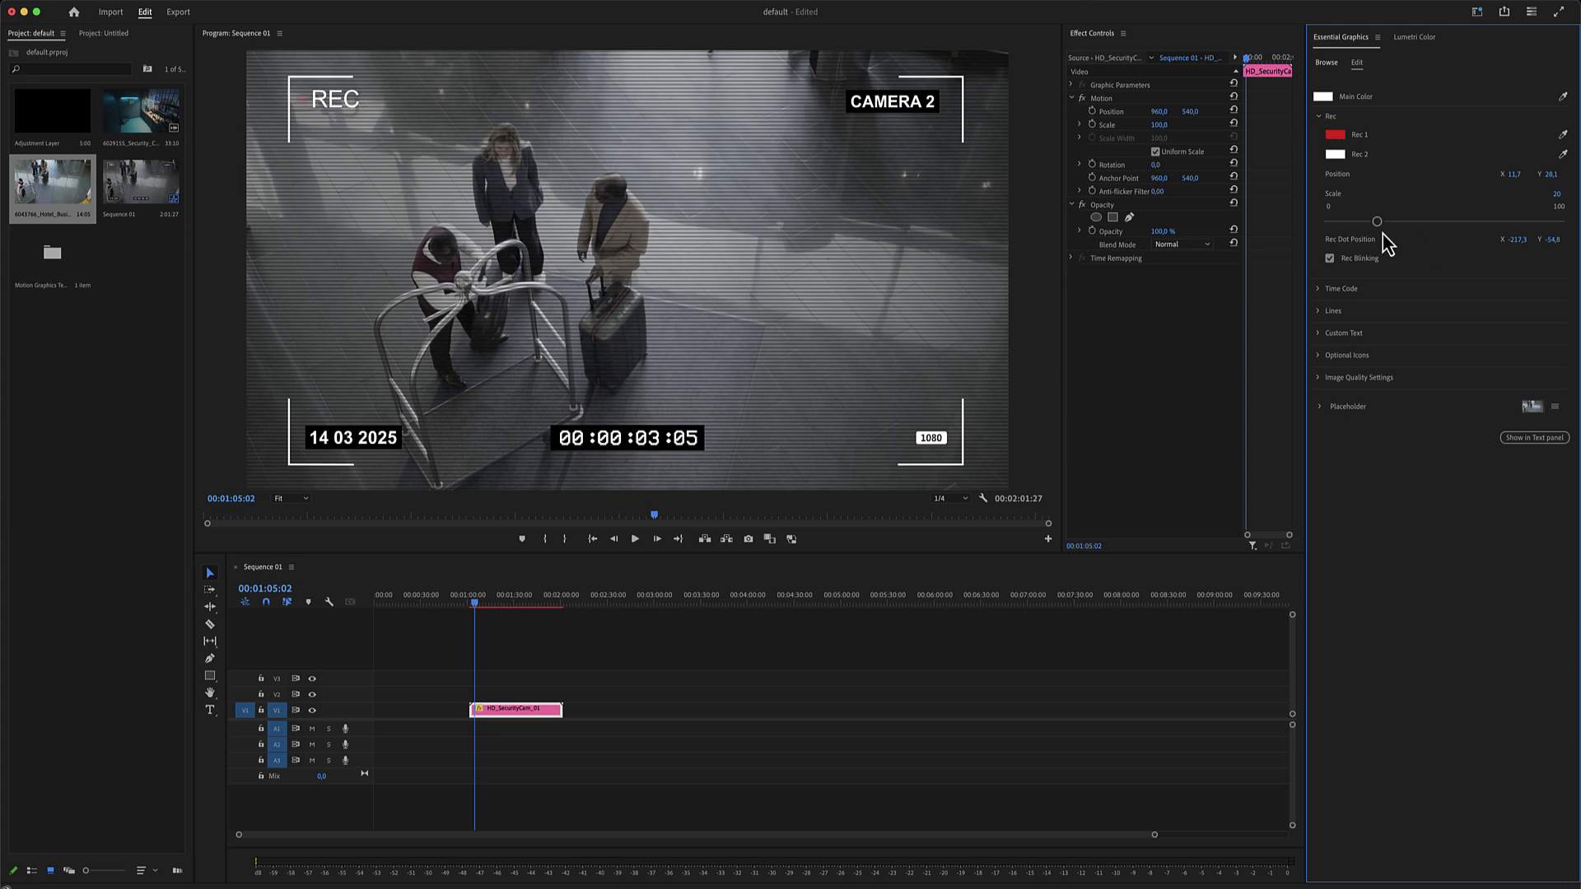
Scale up the REC indicator and shift its Position X toward the top centre.
mouse_move(1378, 223)
left_mouse_down()
mouse_move(1407, 222)
mouse_move(1372, 223)
left_mouse_up()
left_click_drag(1512, 177, 1511, 177)
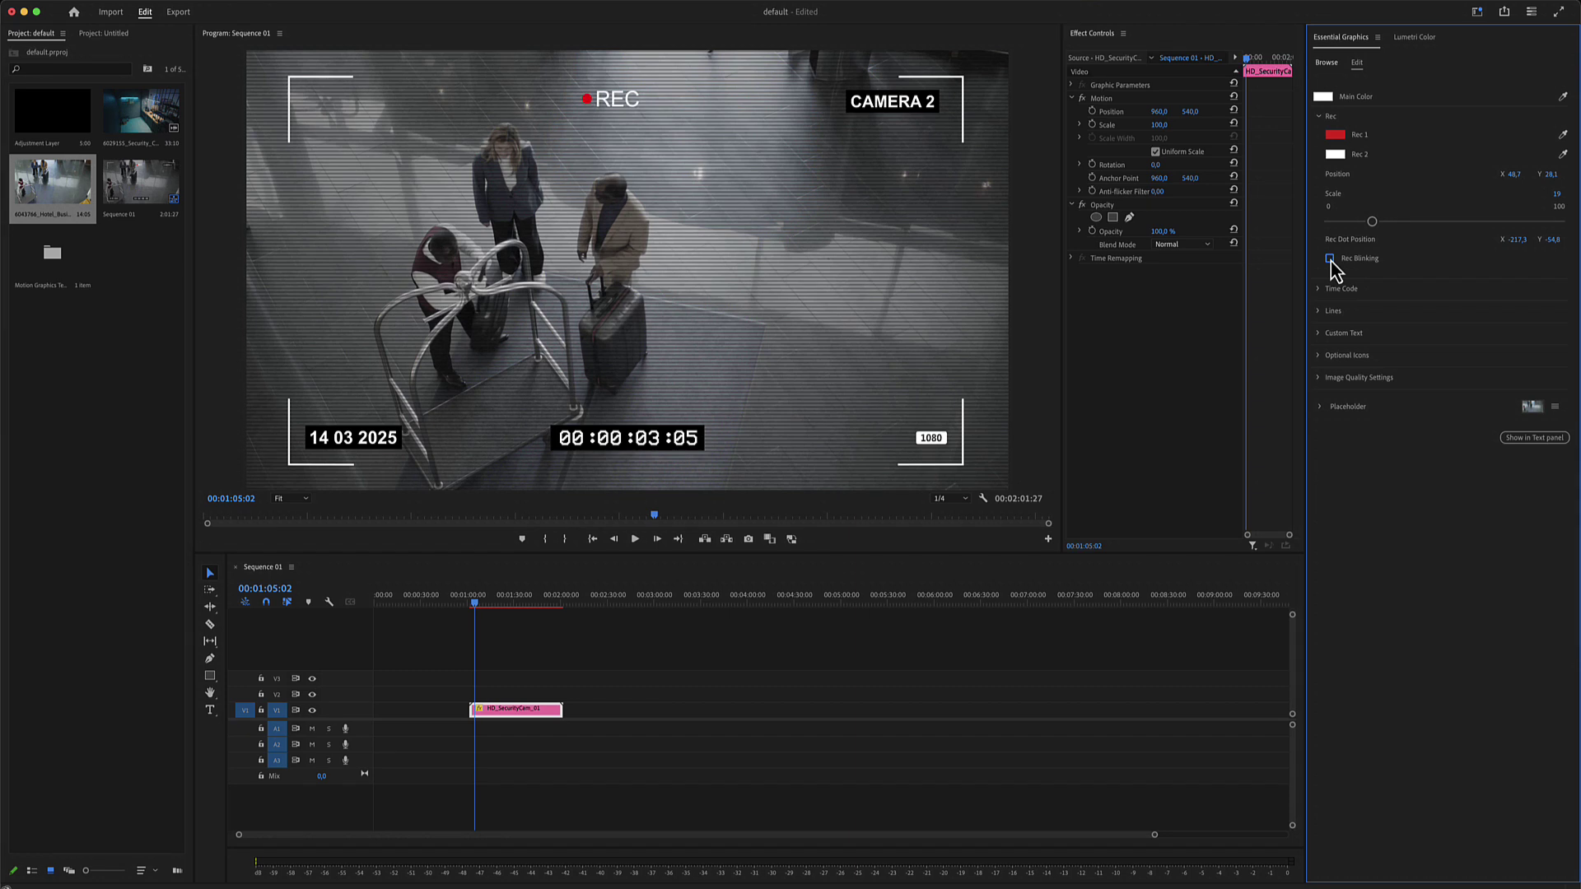
left_click(1326, 118)
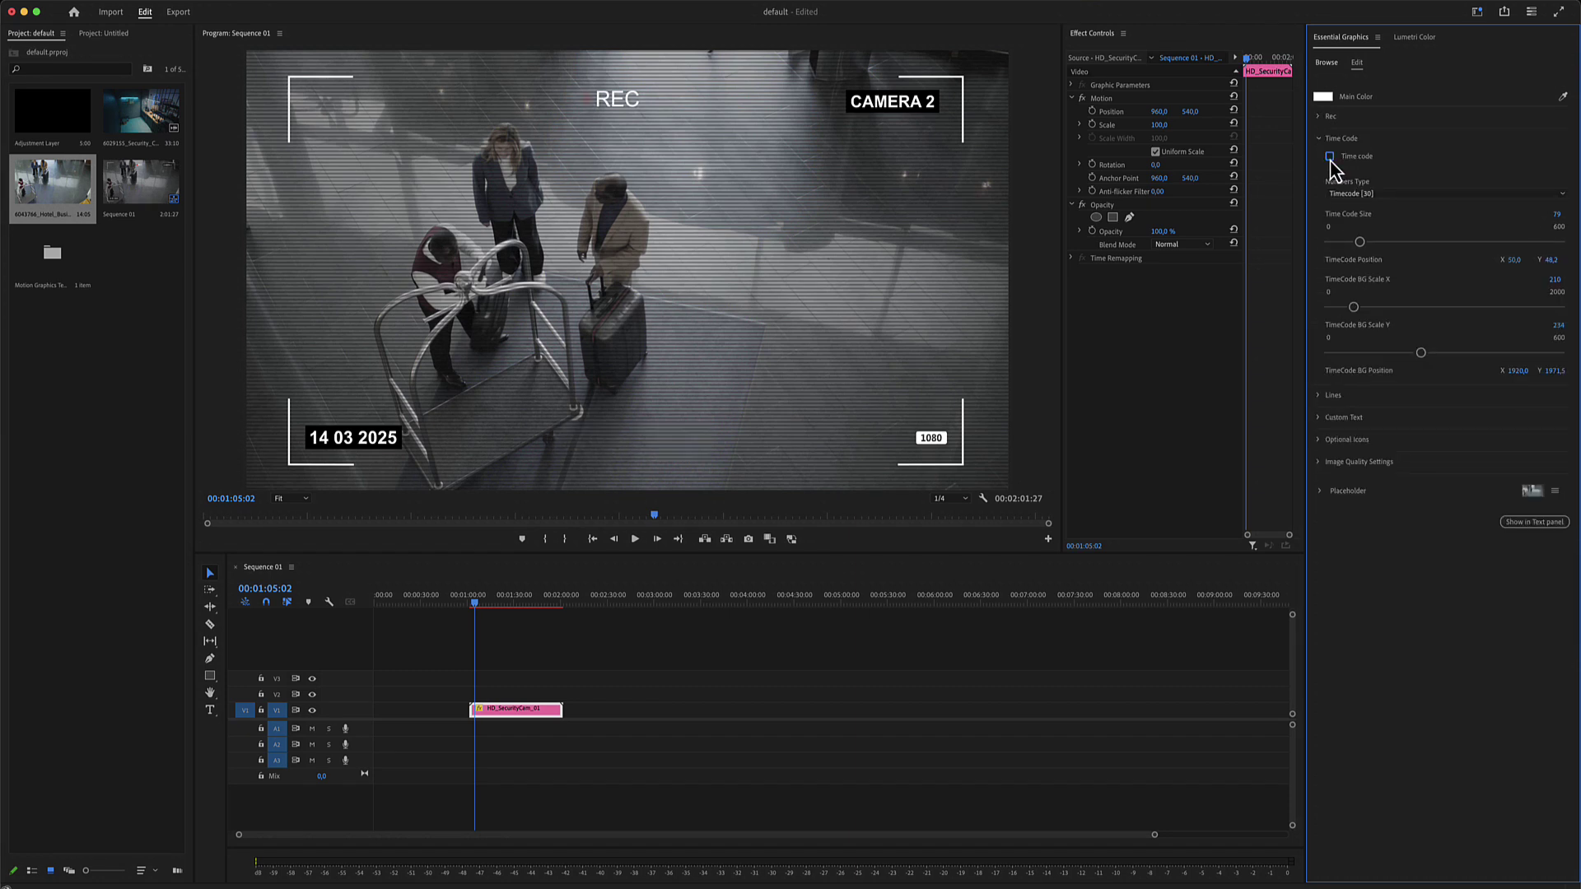
Re-enable the Timecode [30] readout, enlarge it to size 142, and widen its black background box.
left_click(1329, 156)
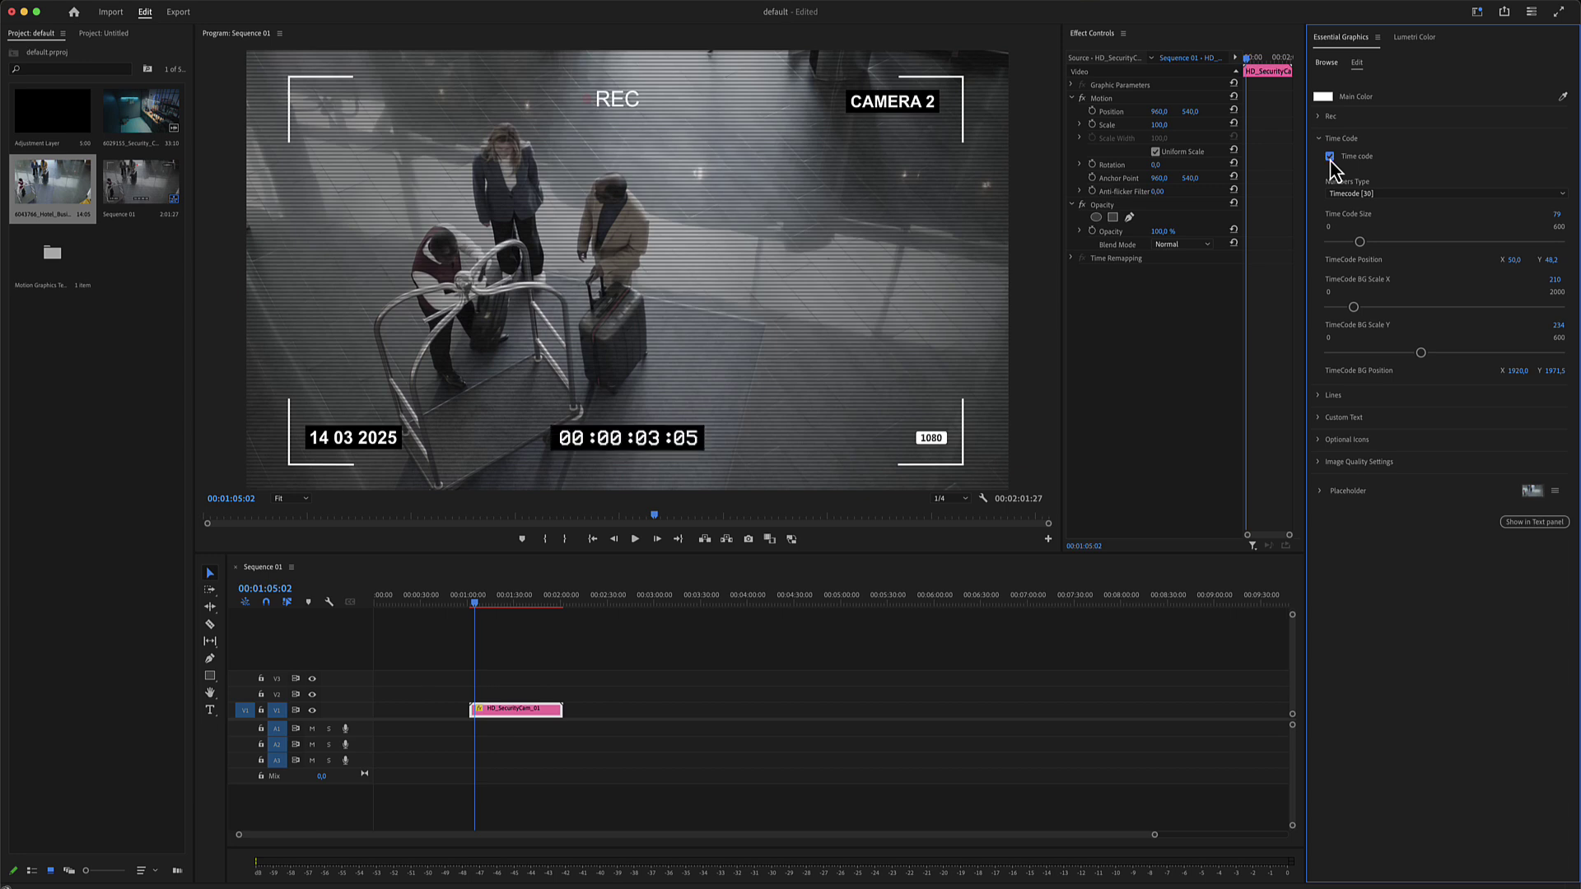
left_click(1368, 194)
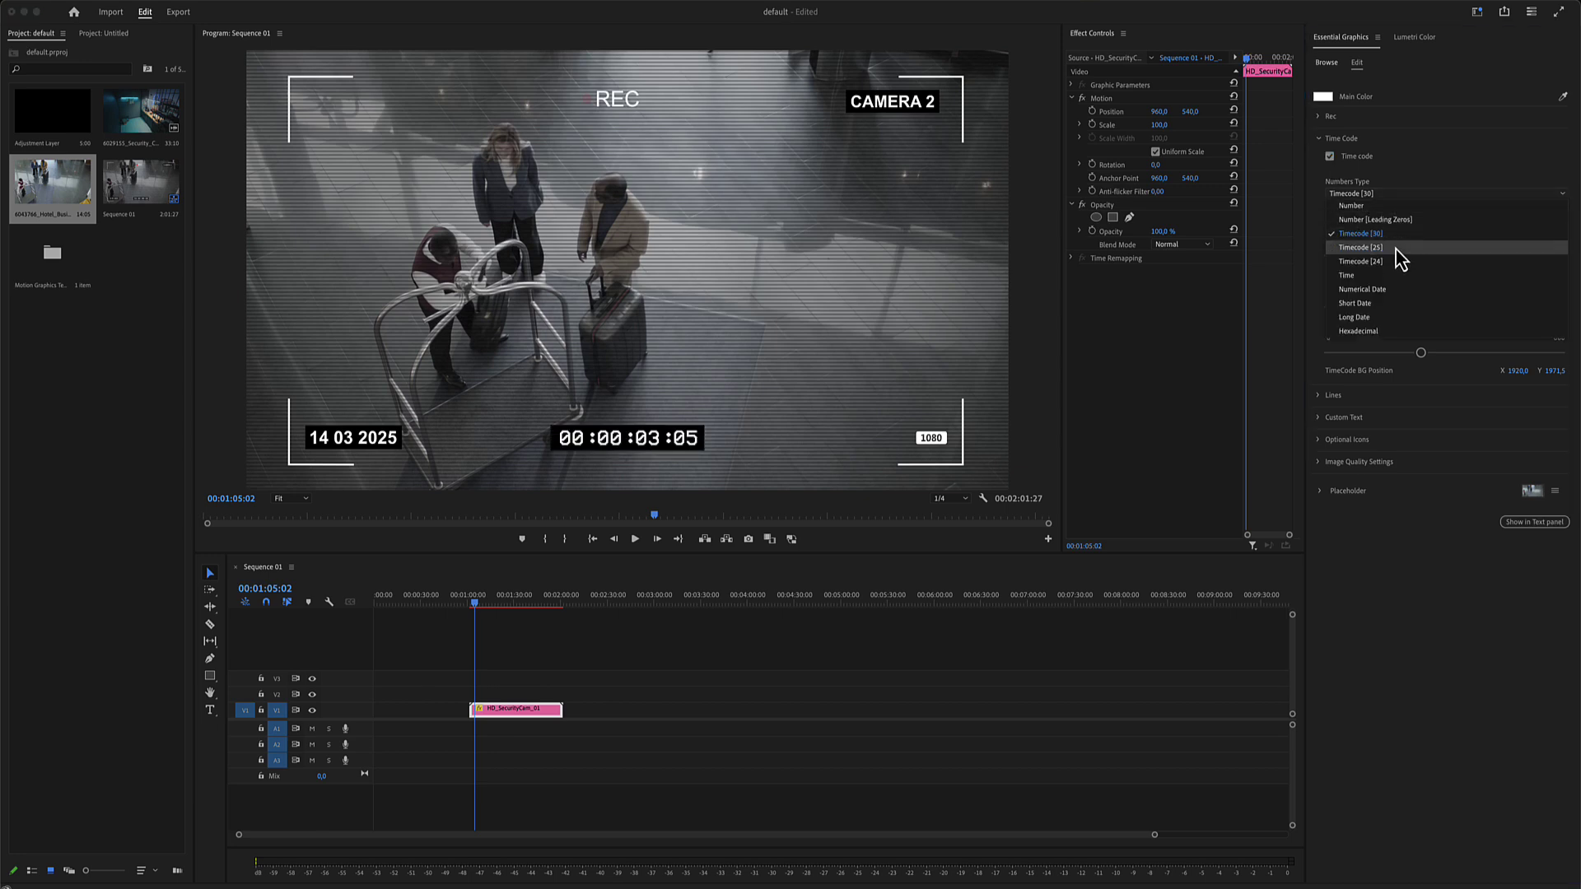
left_click(1318, 139)
left_click(1319, 140)
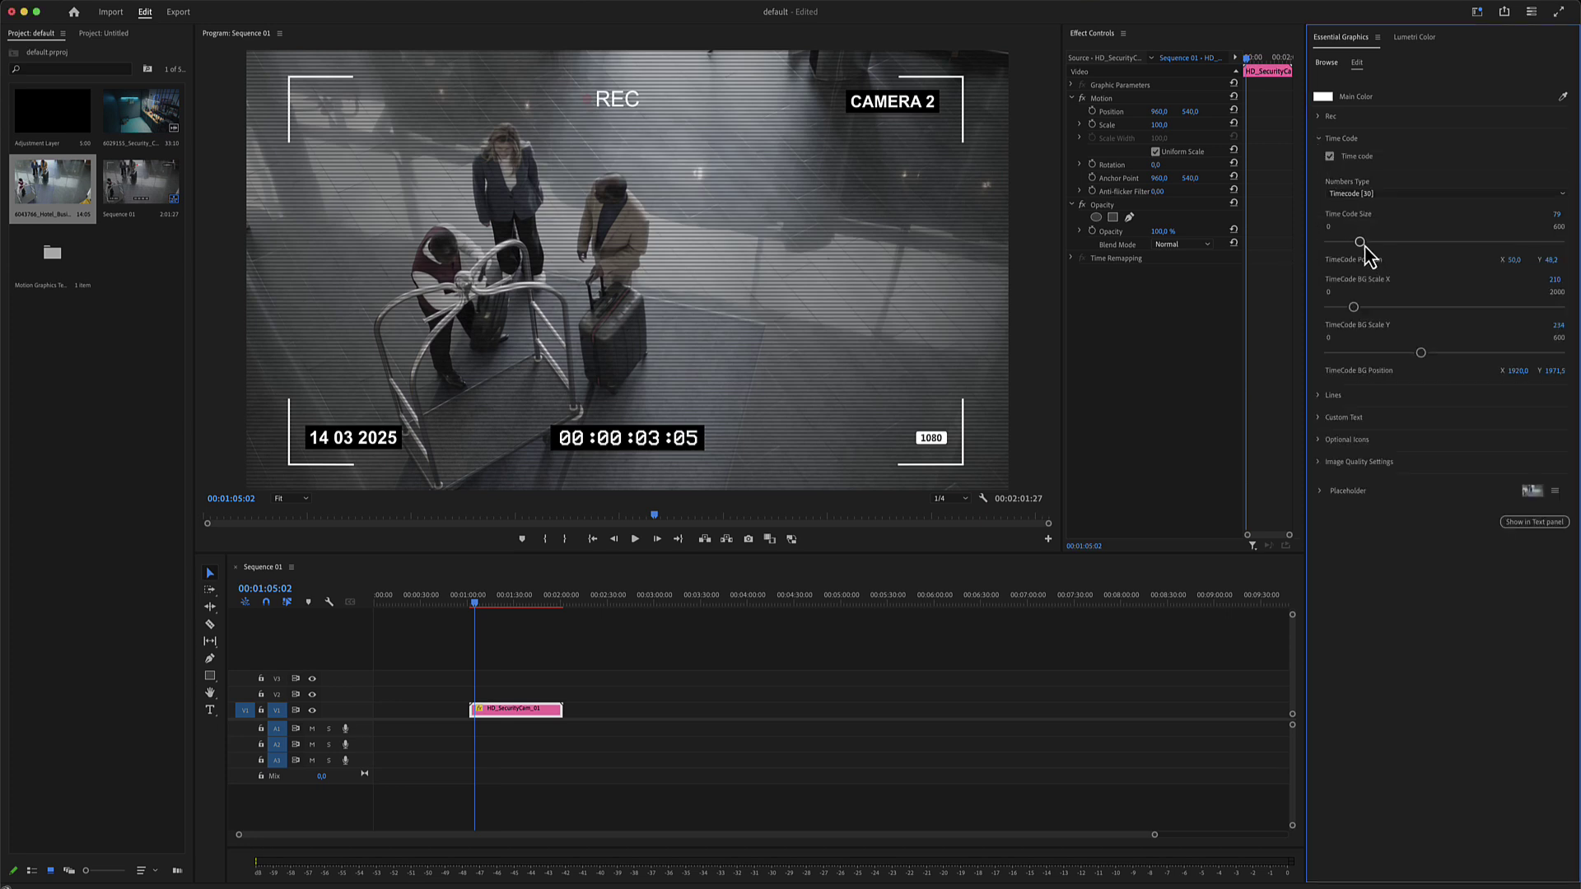
mouse_move(1360, 242)
left_mouse_down()
mouse_move(1398, 243)
mouse_move(1369, 244)
mouse_move(1383, 244)
left_mouse_up()
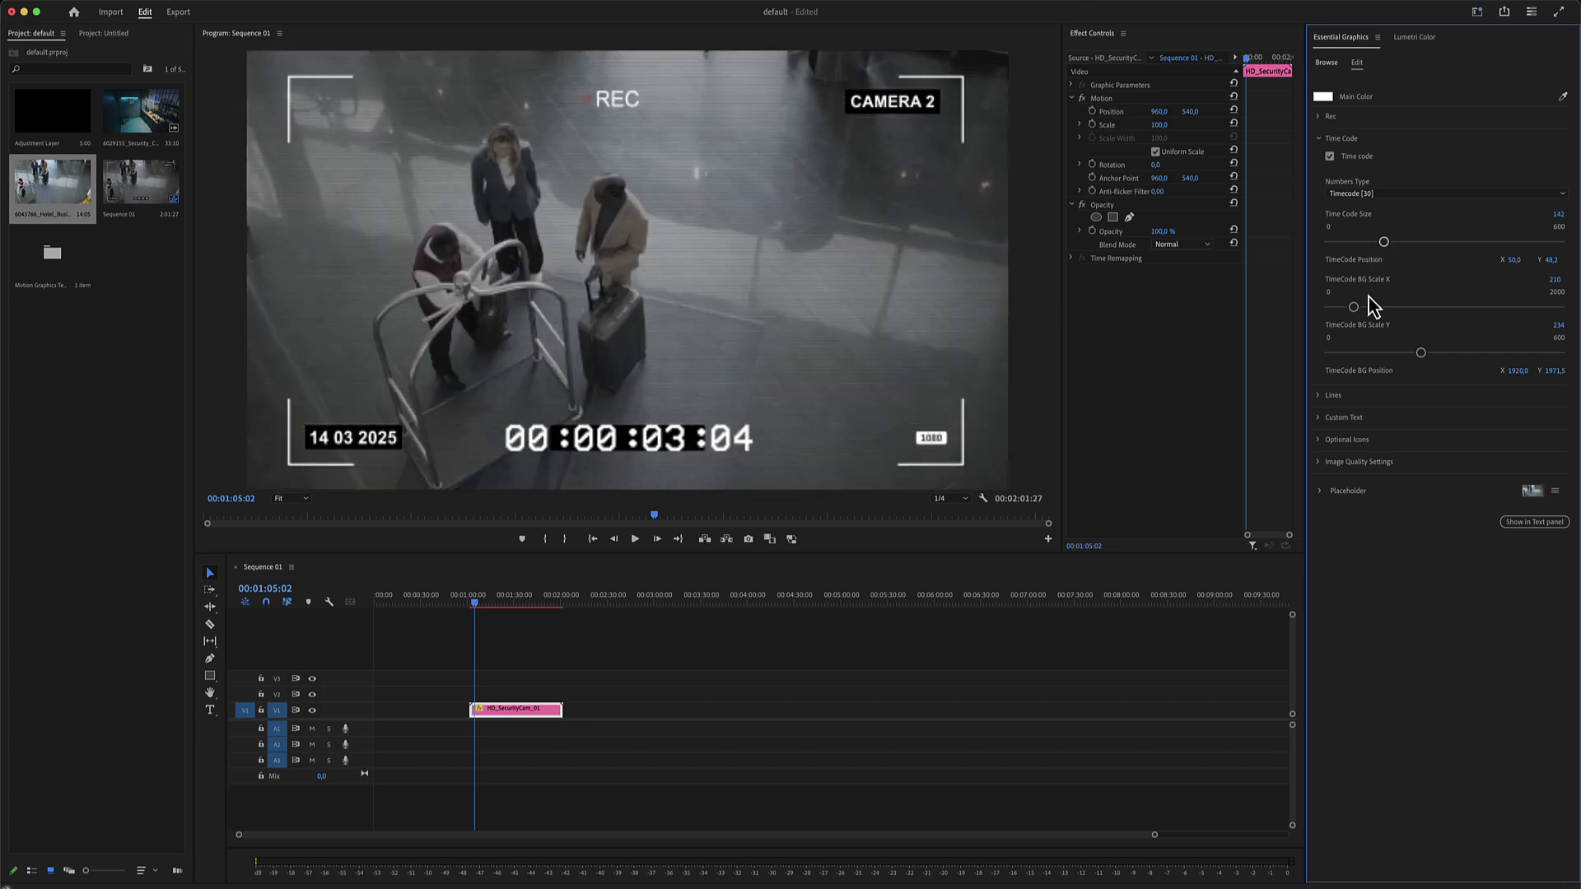
left_click_drag(1355, 309, 1463, 349)
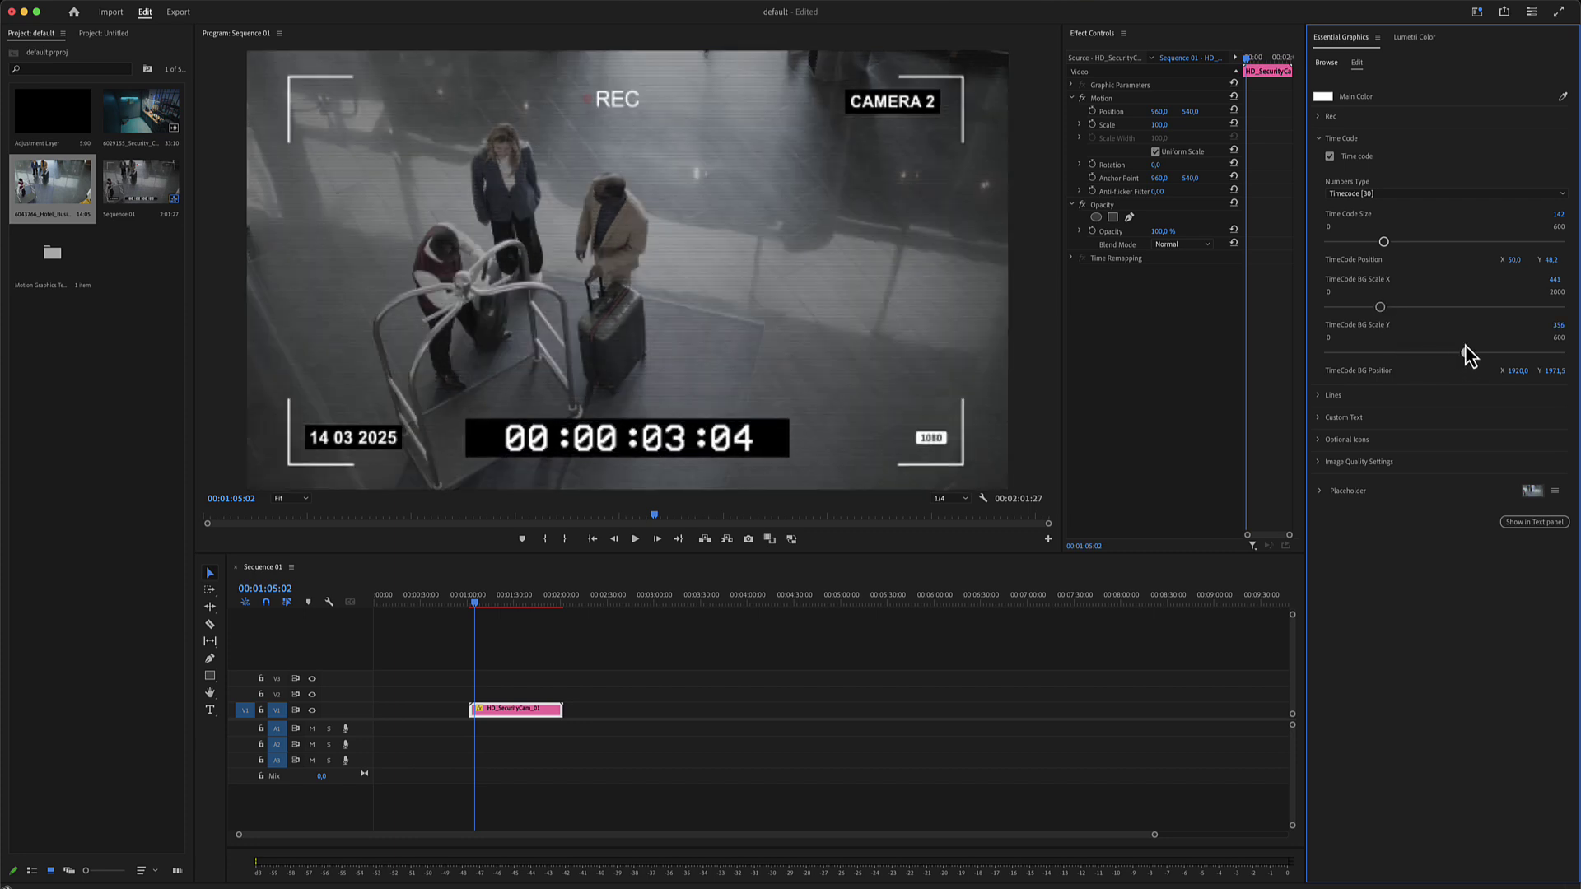
Set the Safe Lines style to Item 6, a full rectangle with corner brackets.
left_click(1318, 138)
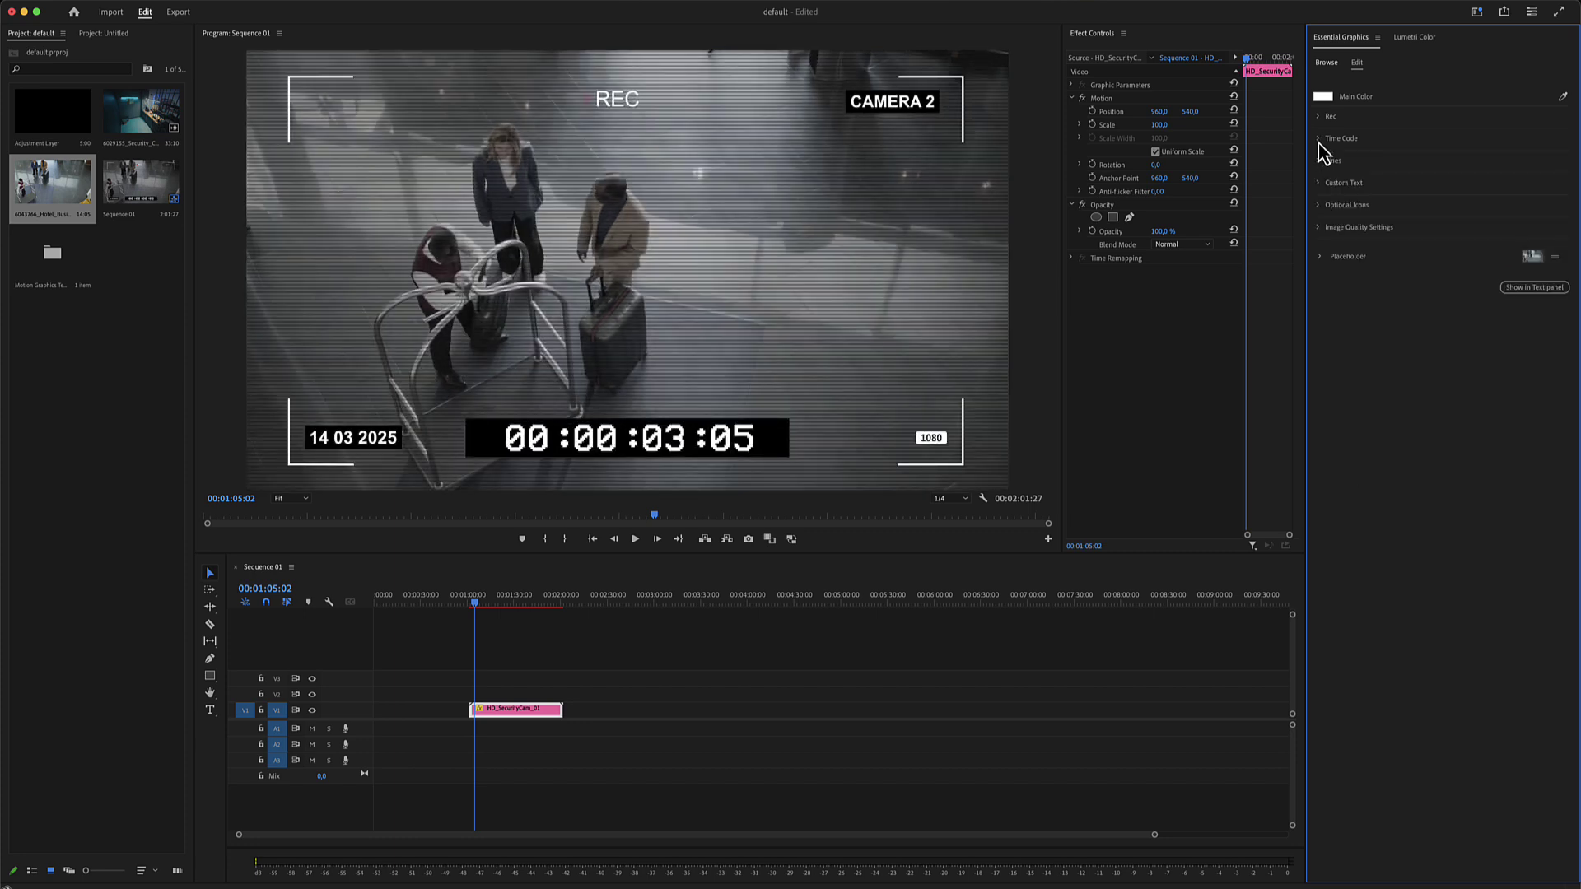
left_click(1317, 164)
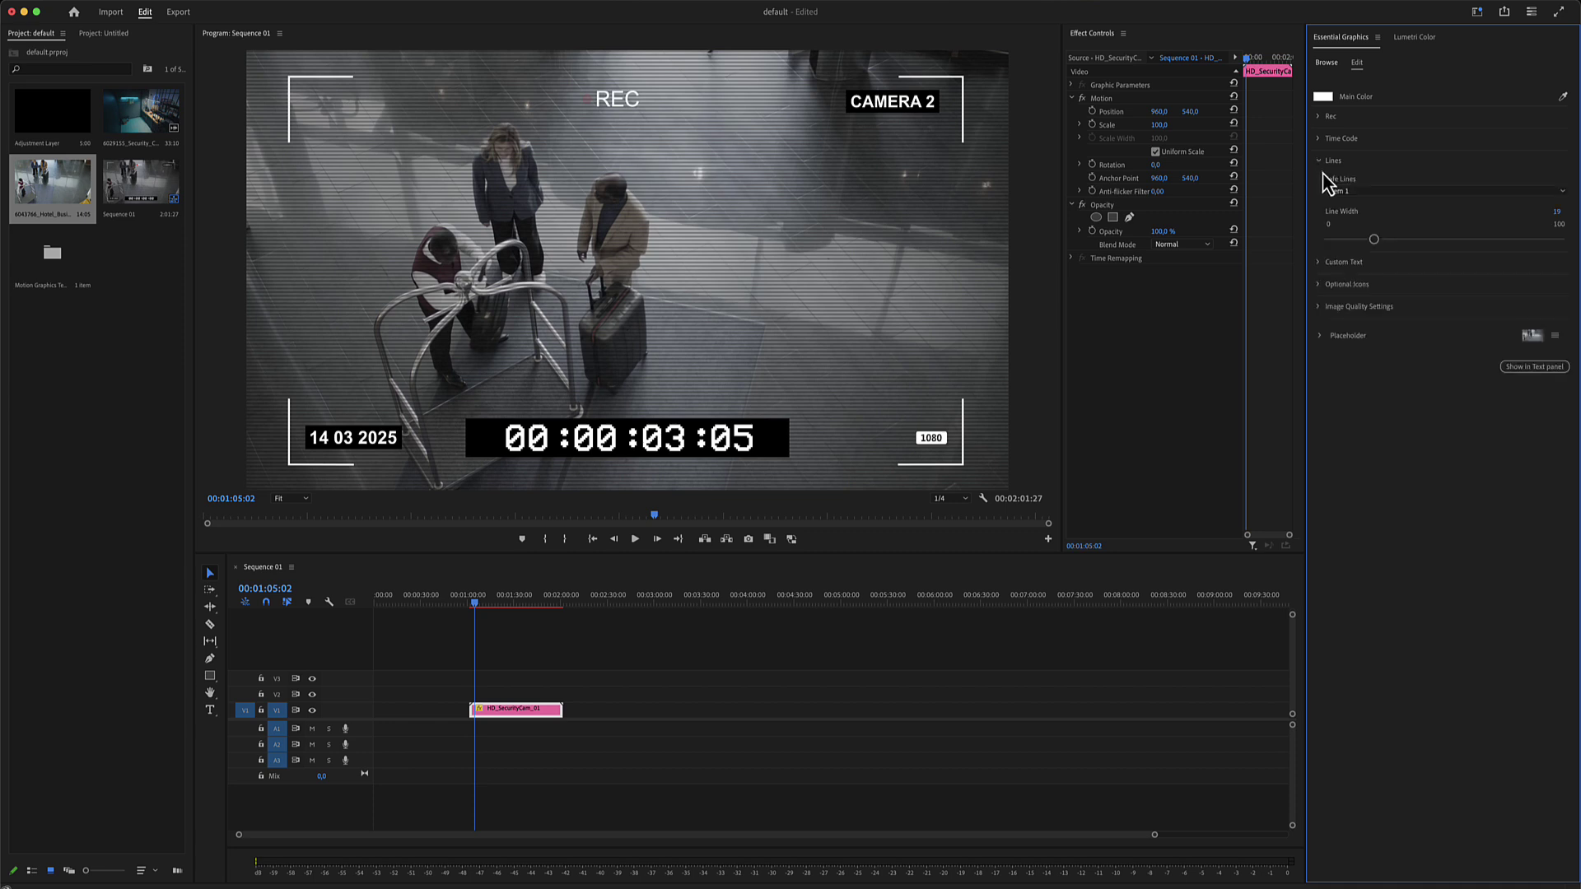
left_click(1360, 190)
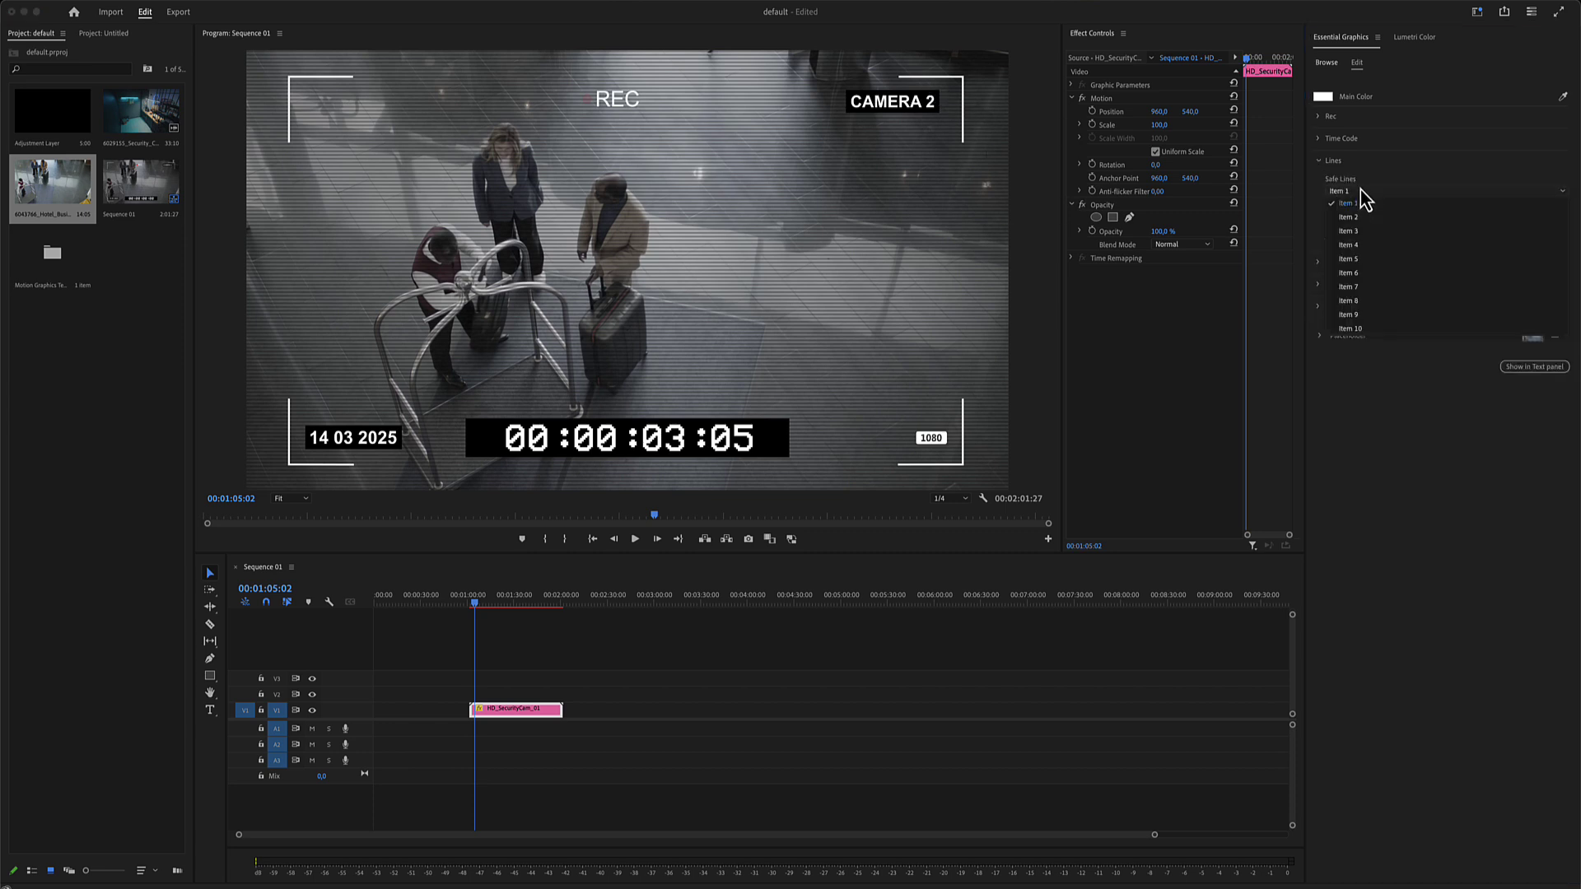
left_click(1361, 216)
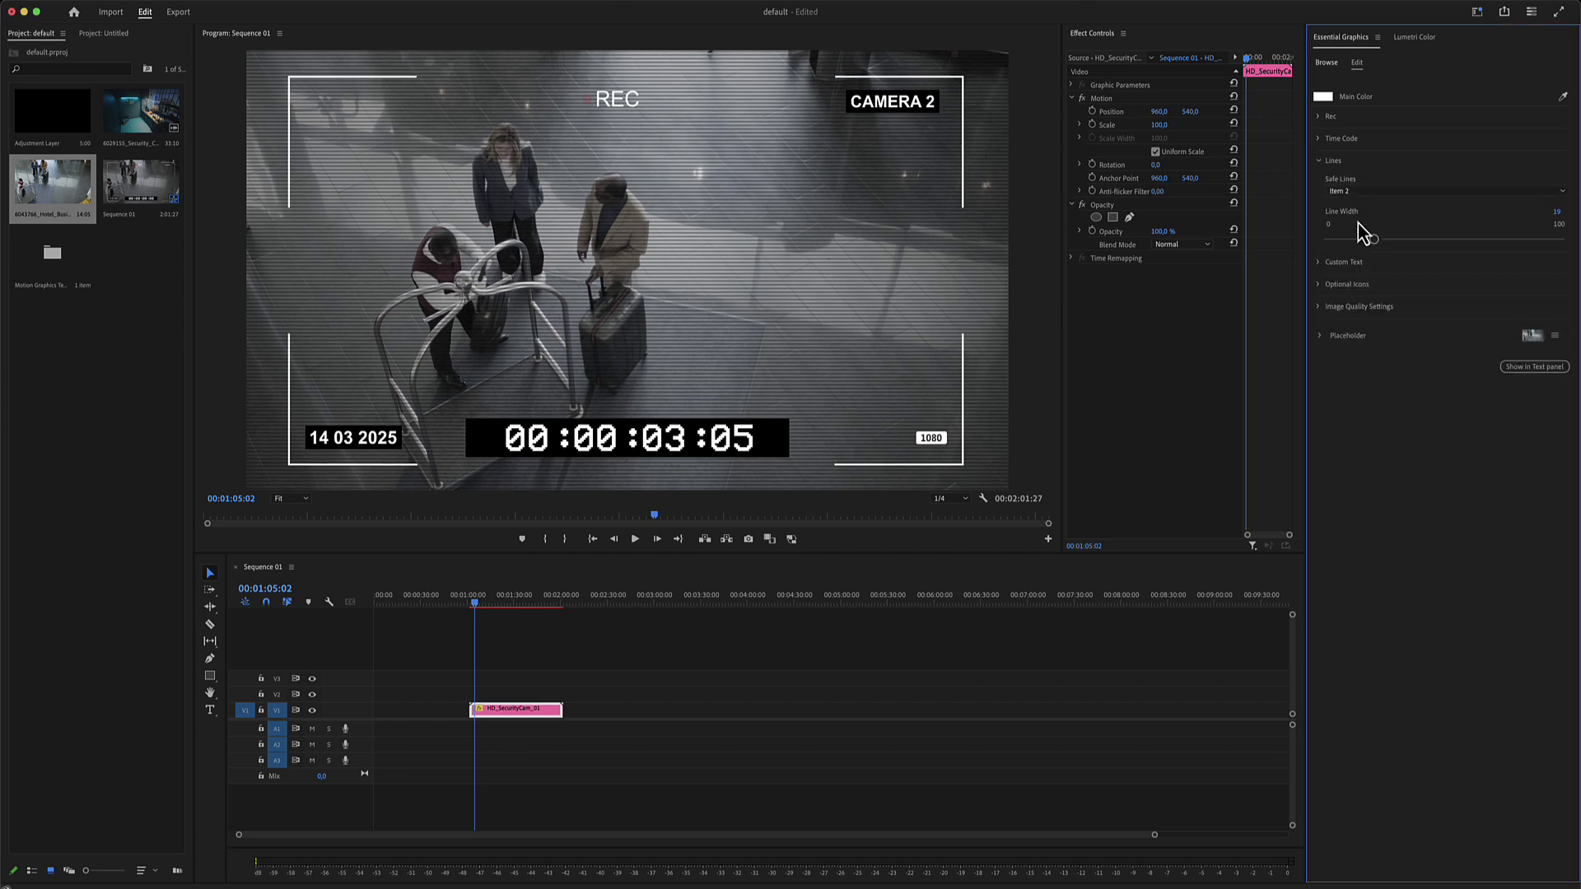
left_click(1360, 198)
left_click(1363, 276)
left_click(1362, 265)
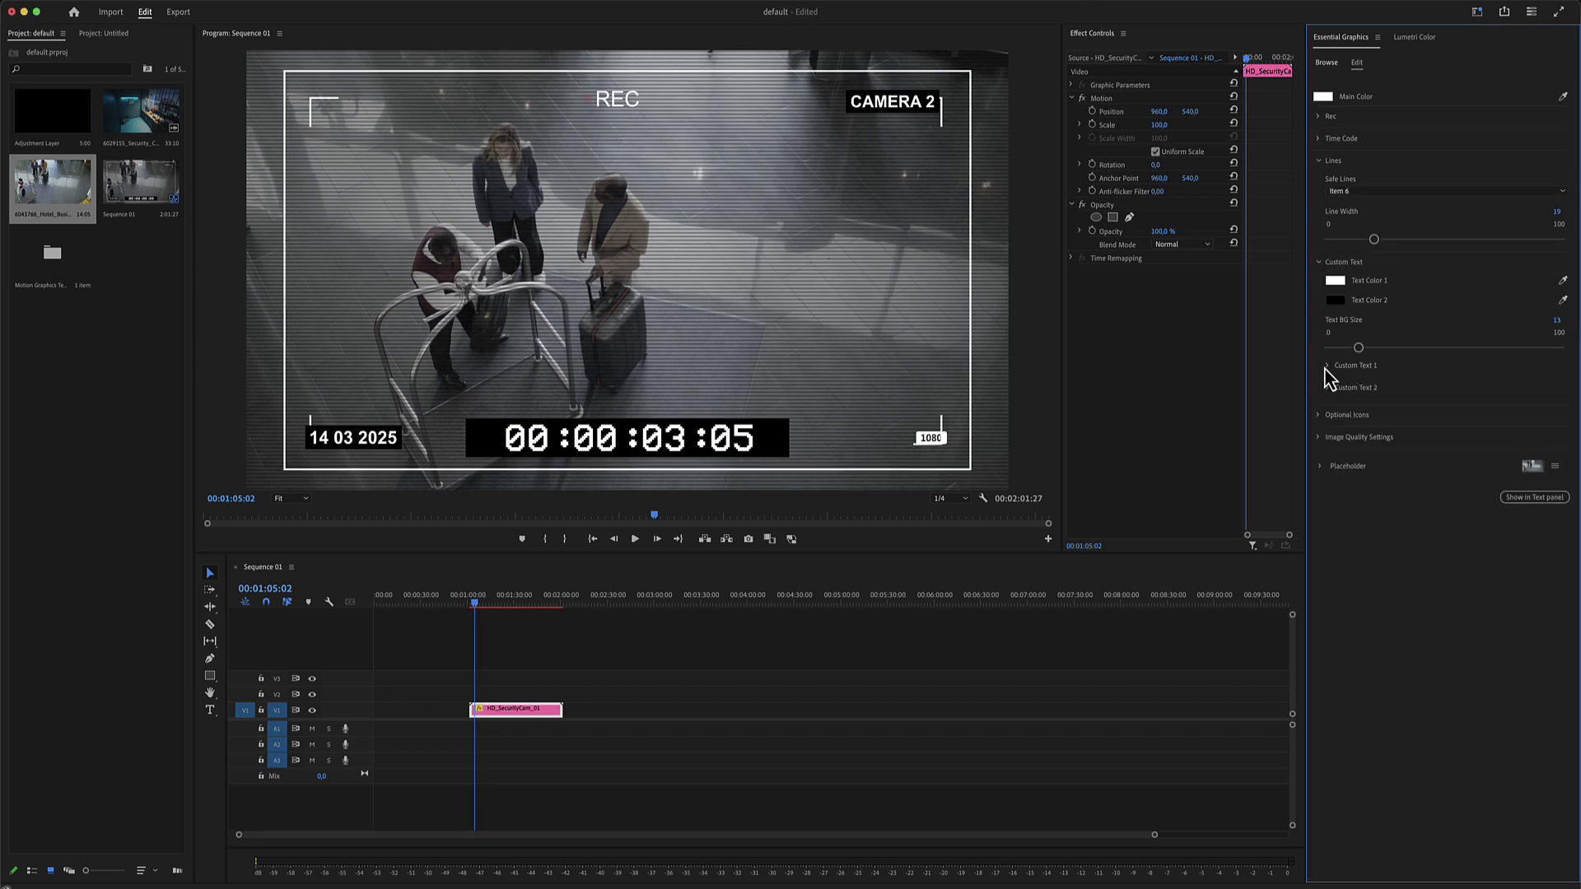
Replace the Custom Text 1 label CAMERA 2 with PIXAMINNS.
left_click(1327, 367)
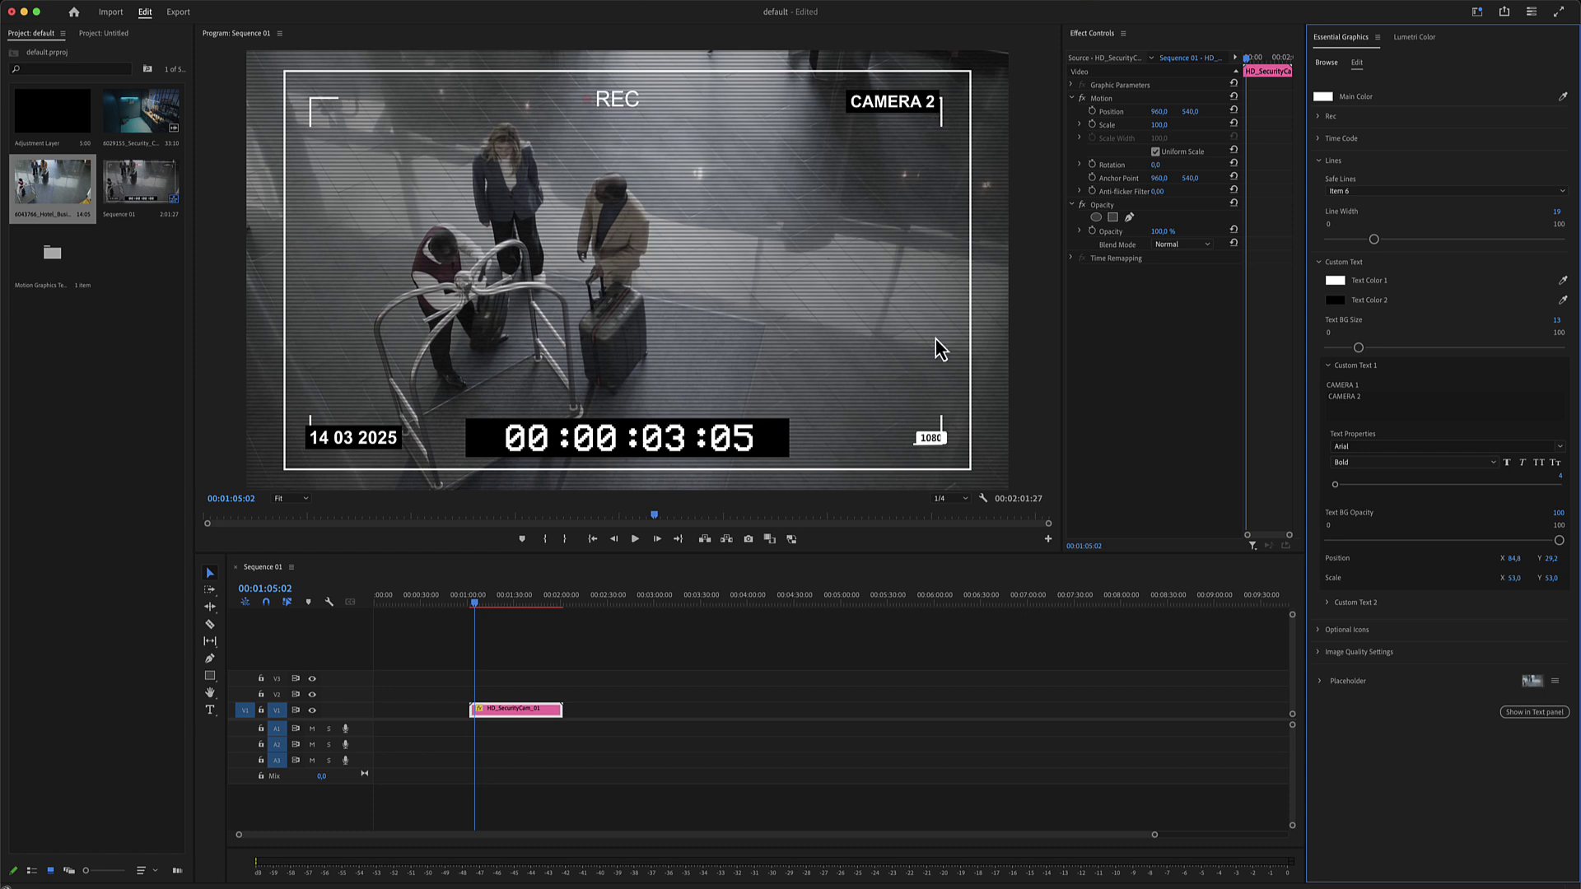
triple_click(1374, 397)
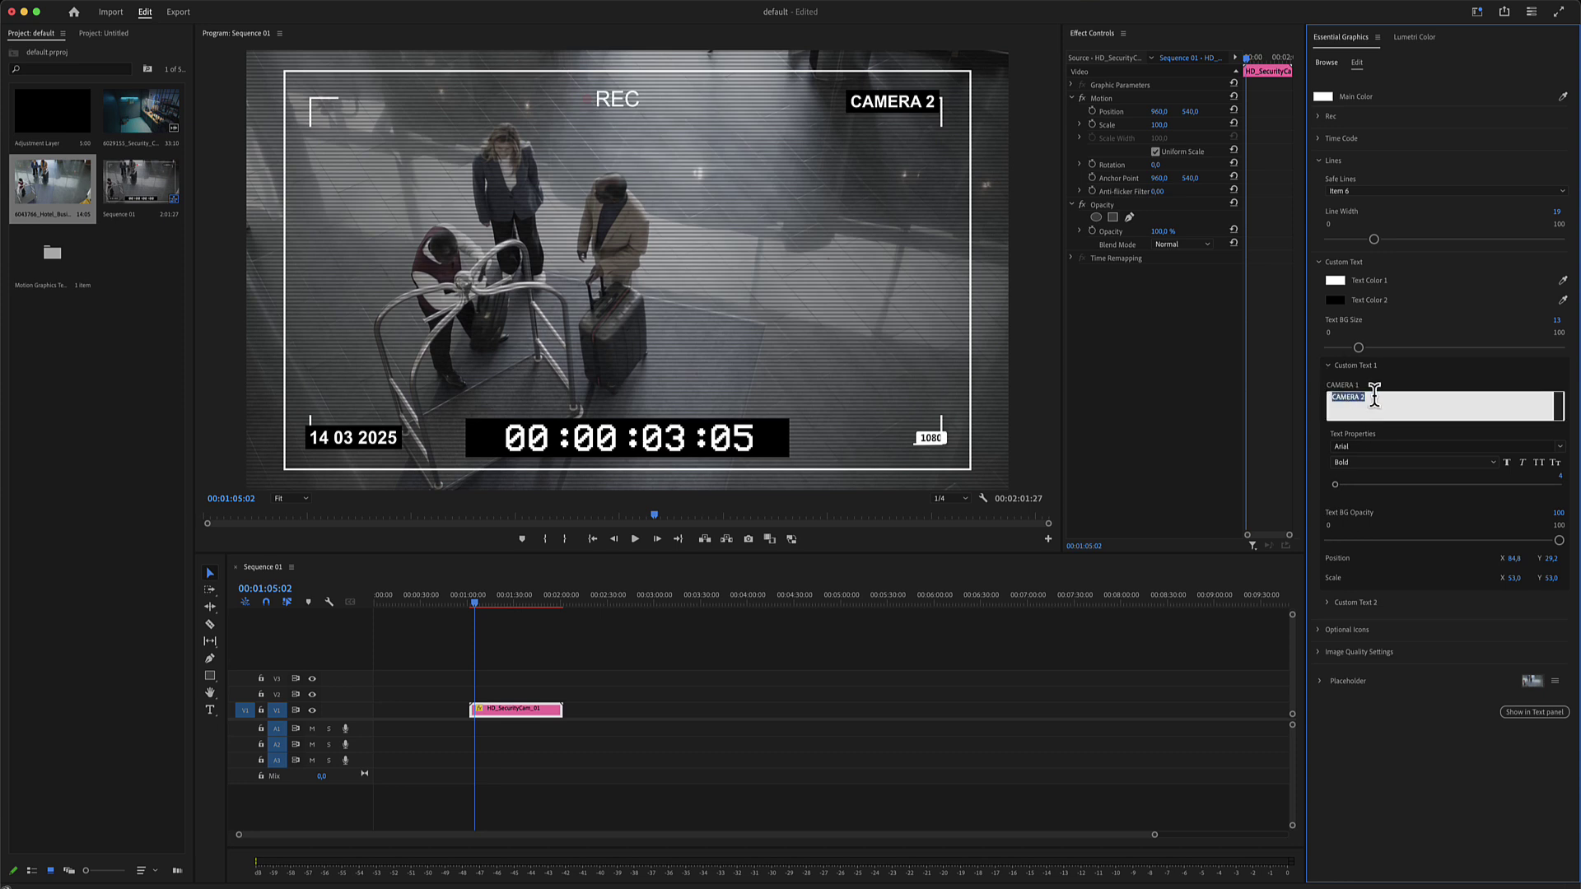
left_click_drag(1377, 397, 1299, 397)
type("PIXAMINNS")
left_click(1479, 330)
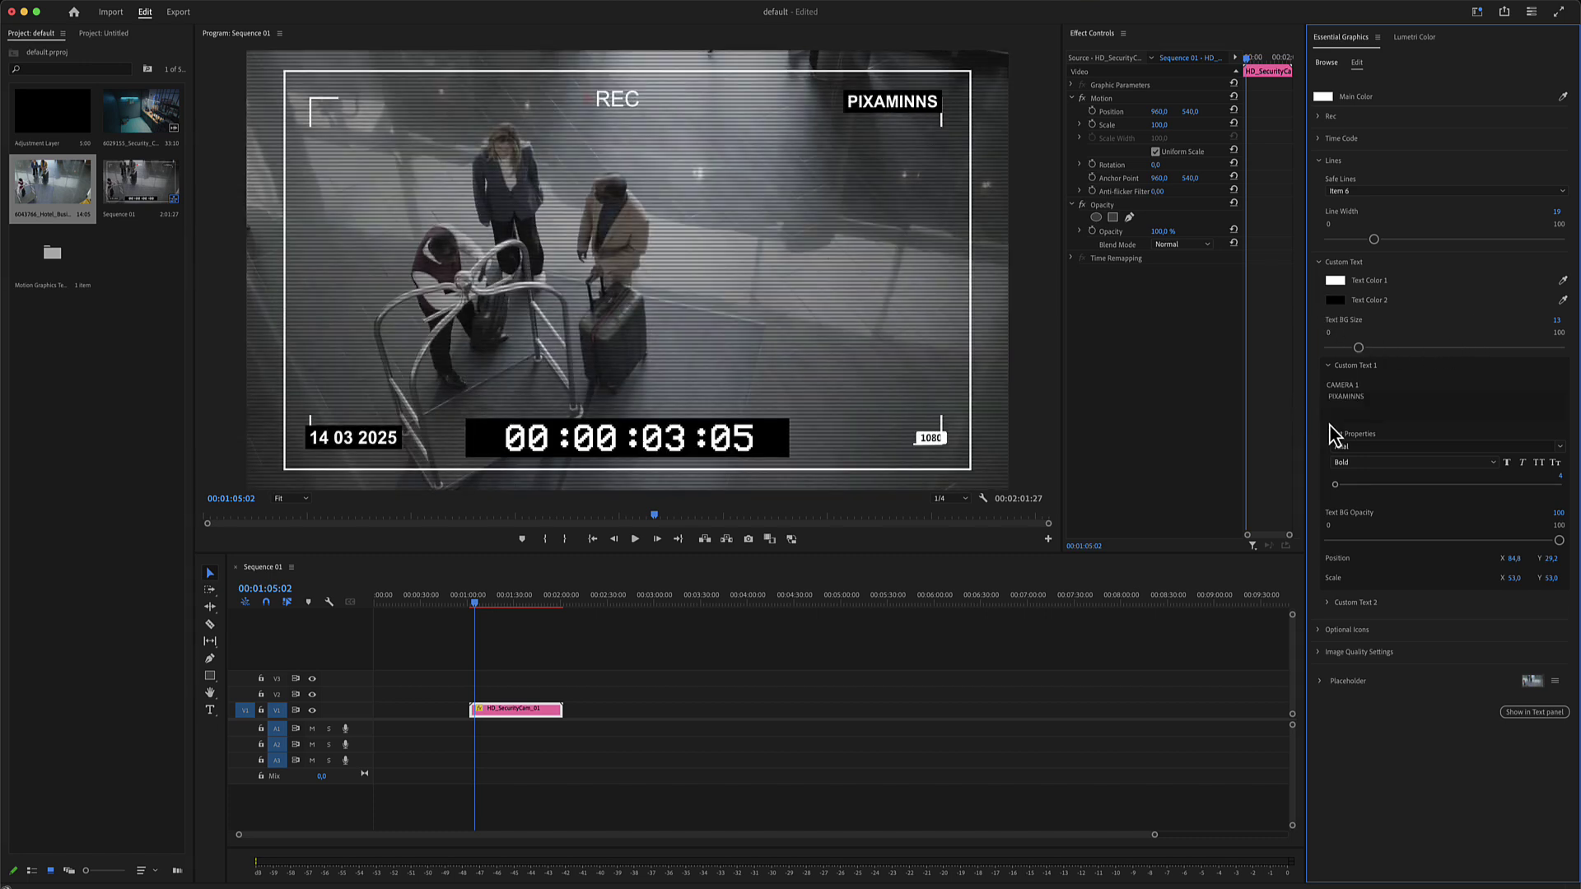
left_click(1328, 602)
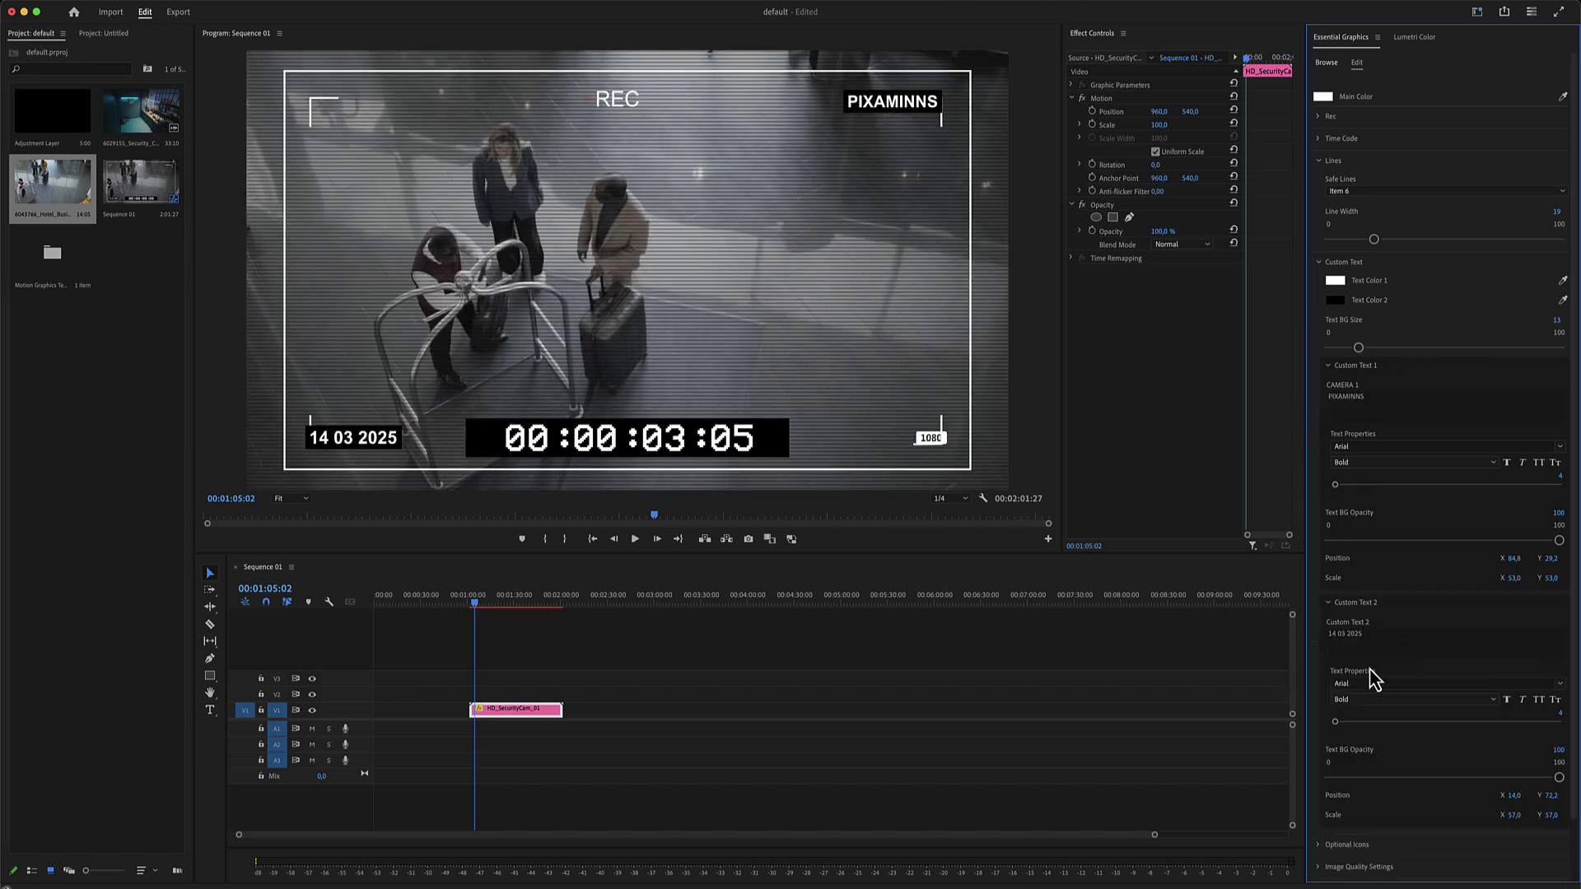
left_click(1375, 634)
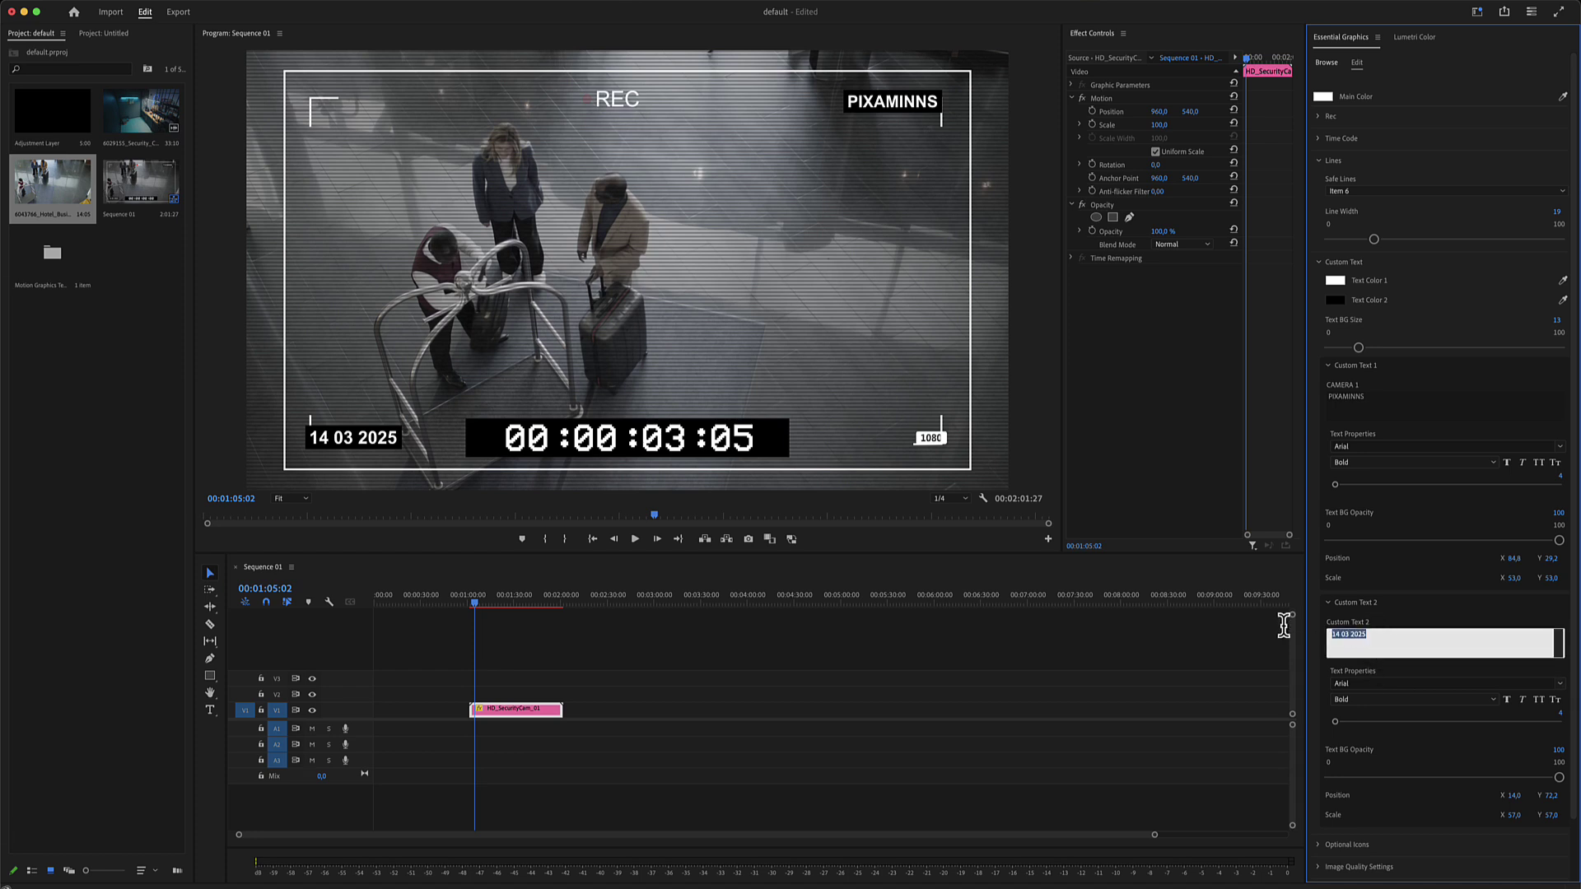
left_click(1319, 264)
Set Optional Icon 1's Icon Selector to the Night moon icon.
left_click(1318, 286)
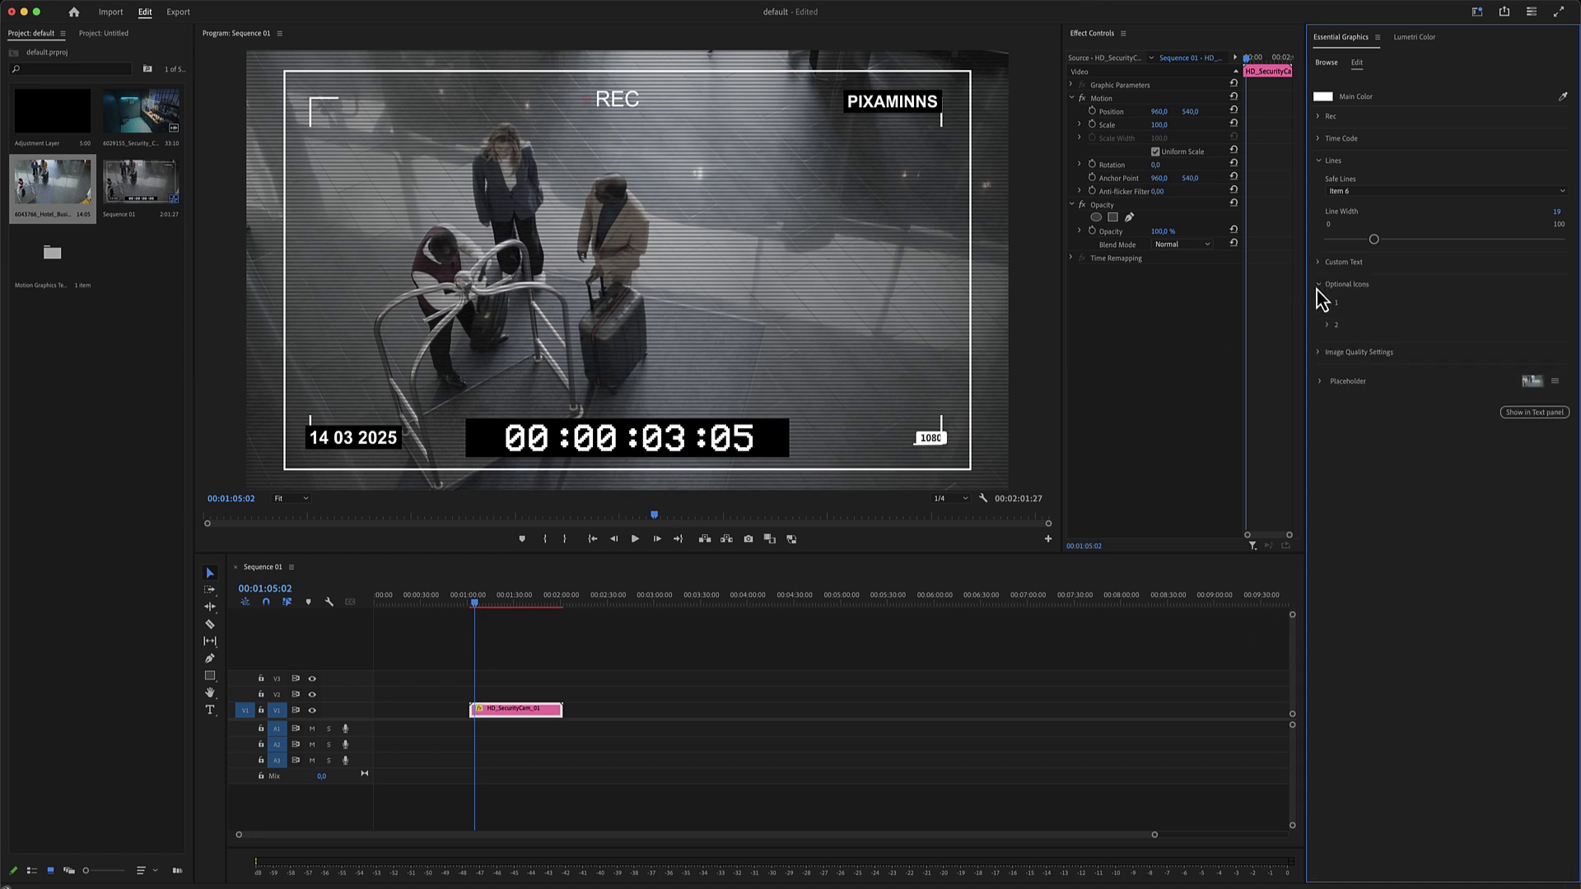
left_click(1327, 303)
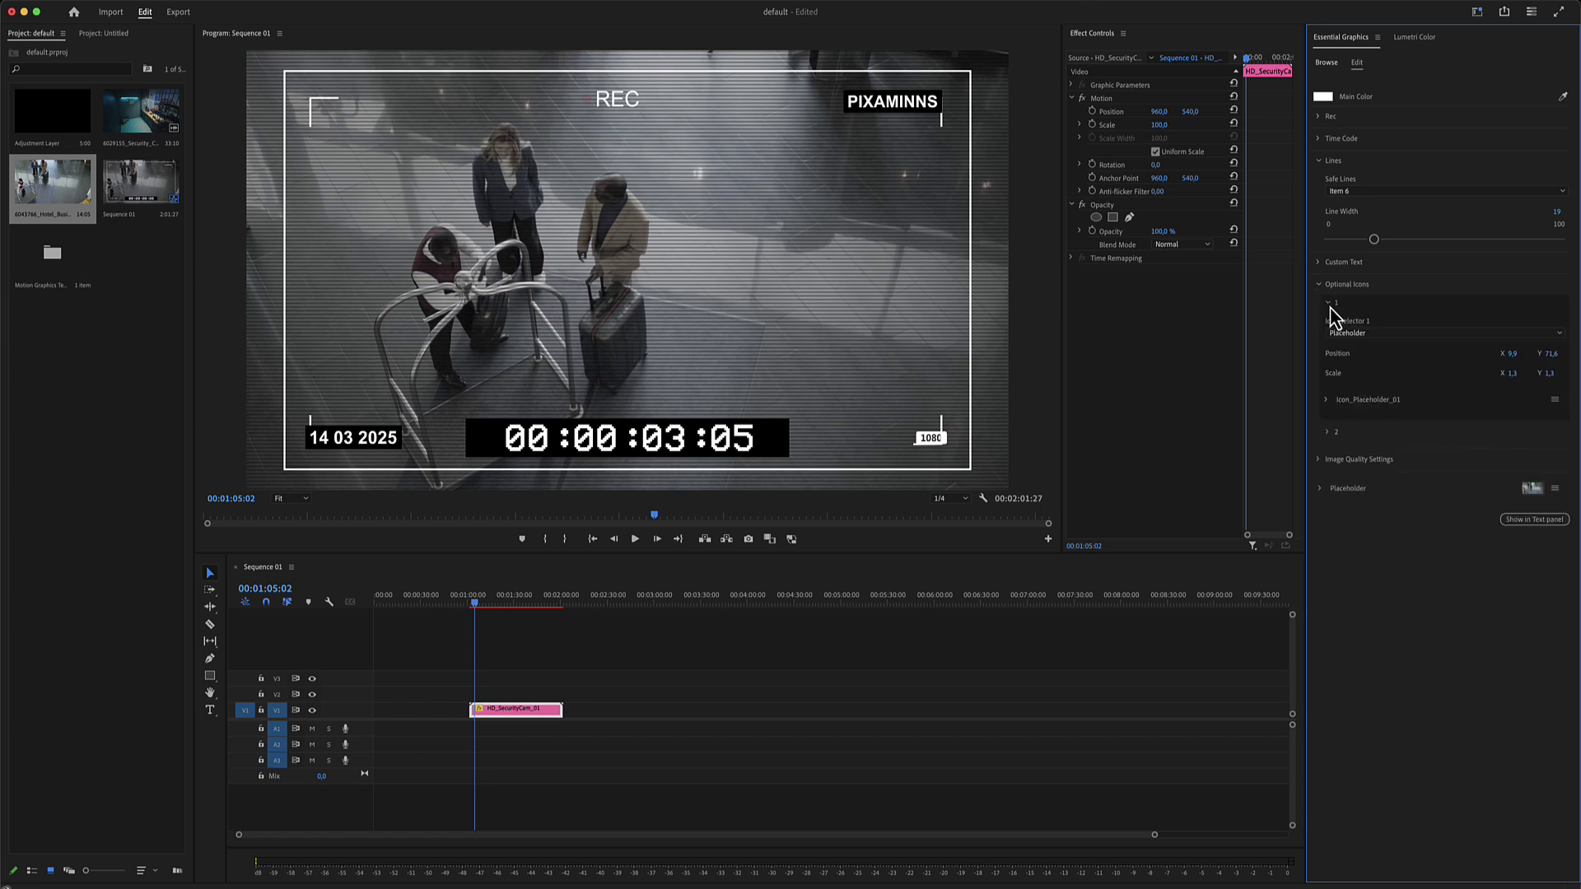
left_click(1414, 336)
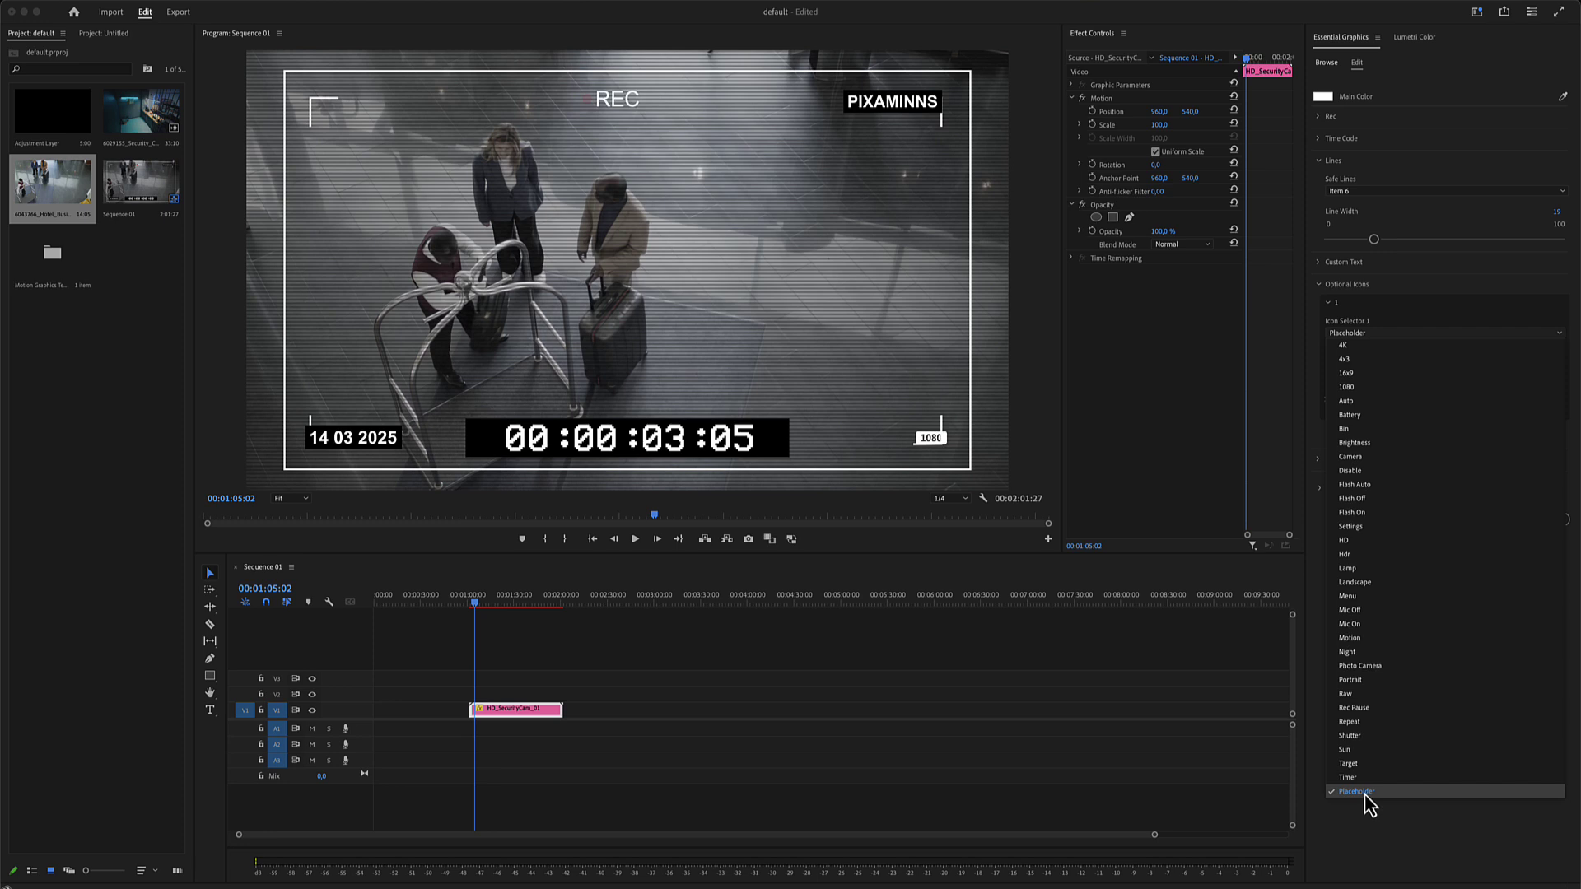
left_click(1373, 466)
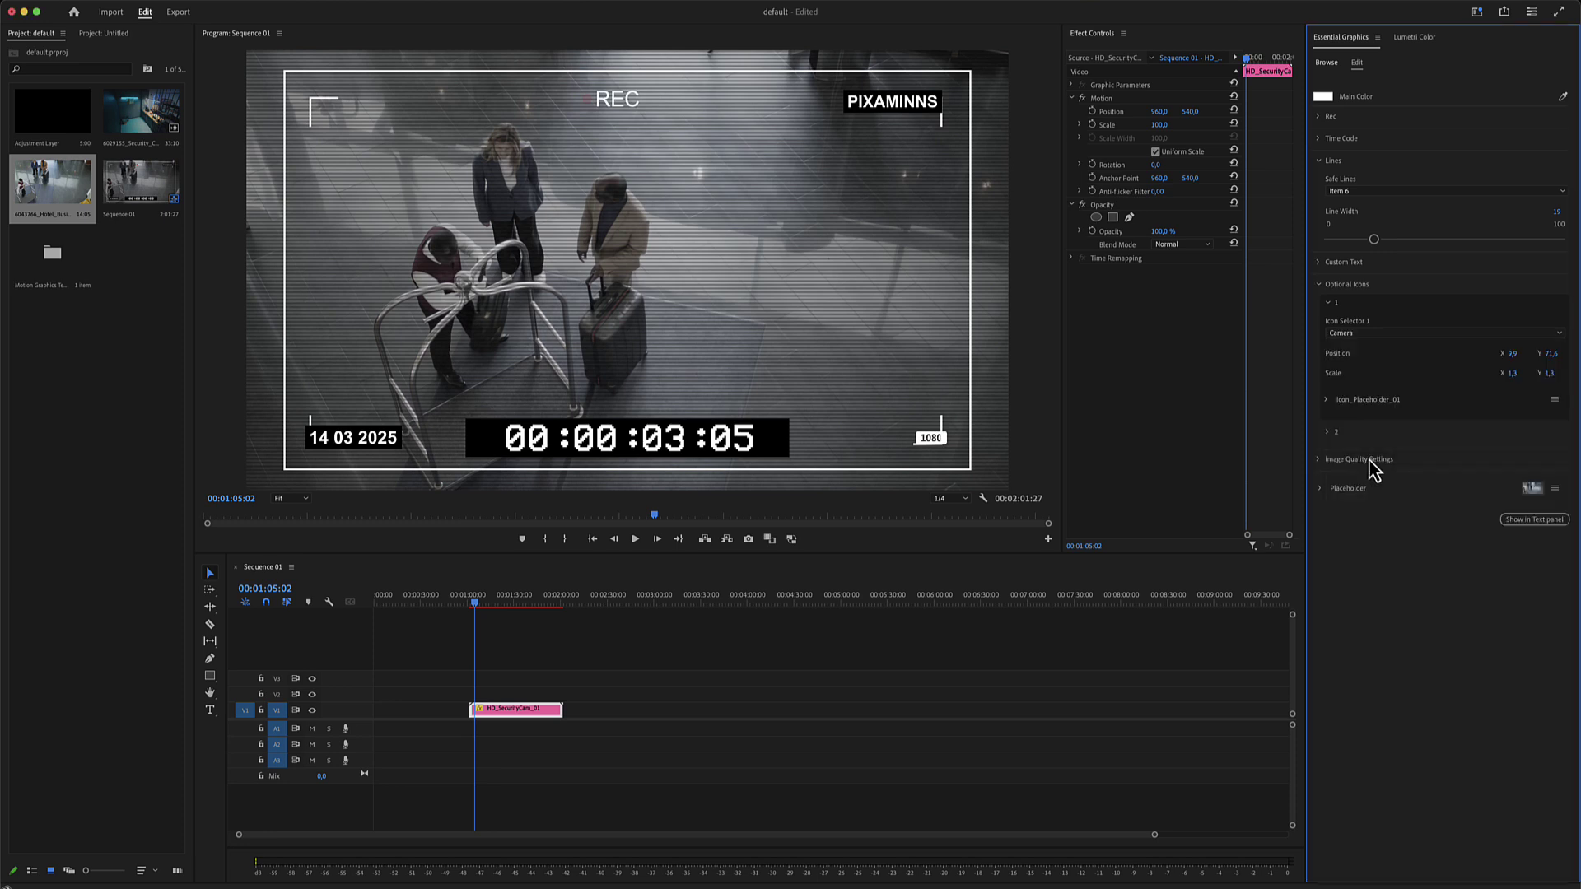
left_click(1357, 333)
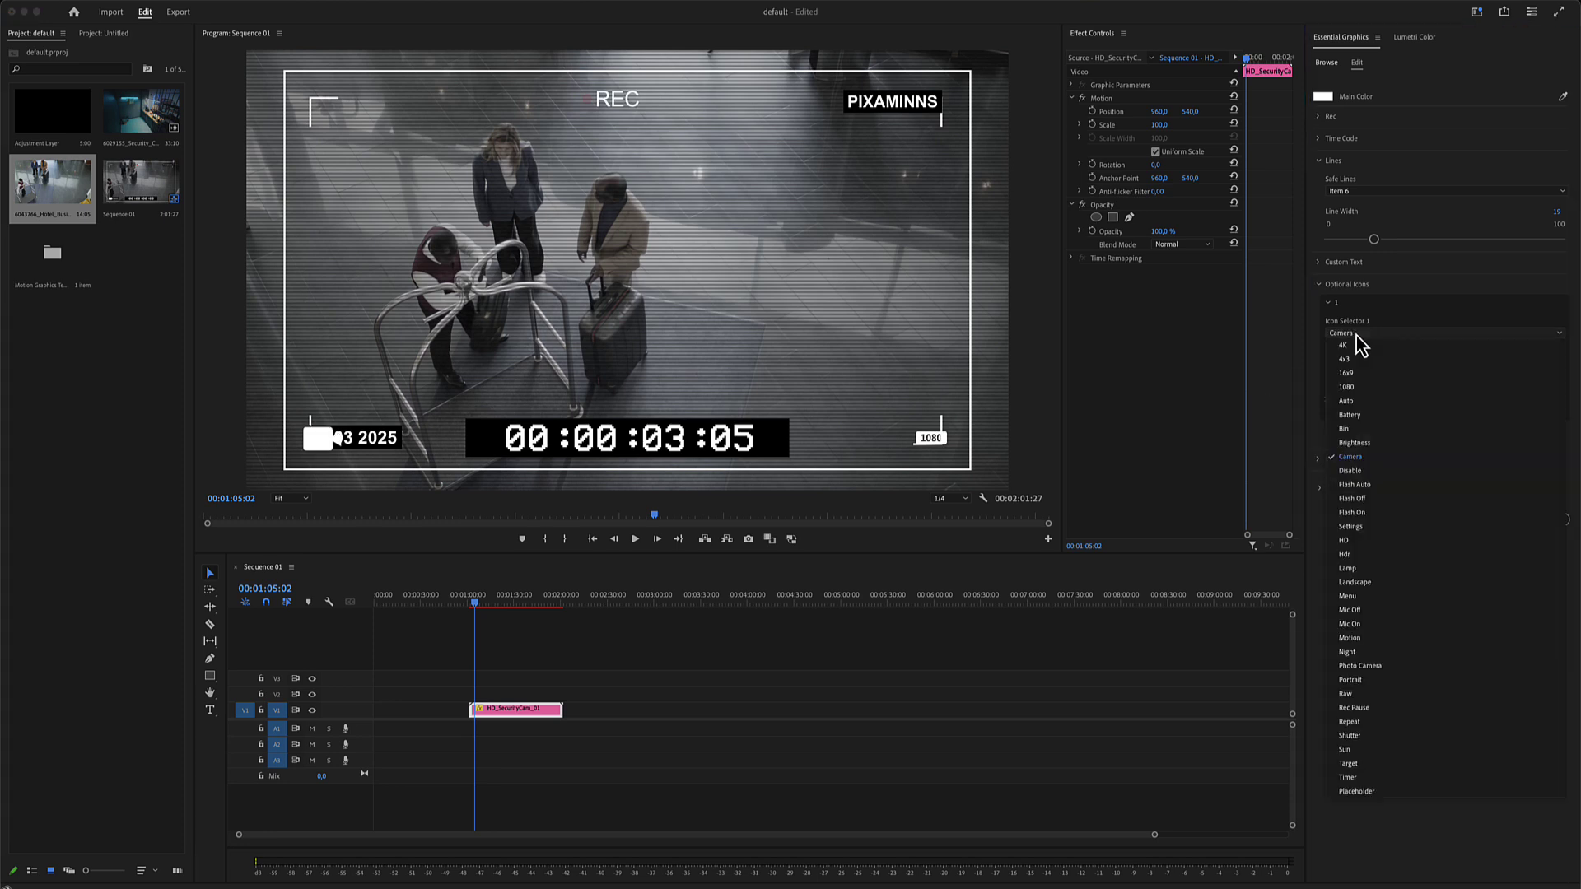
left_click(1347, 651)
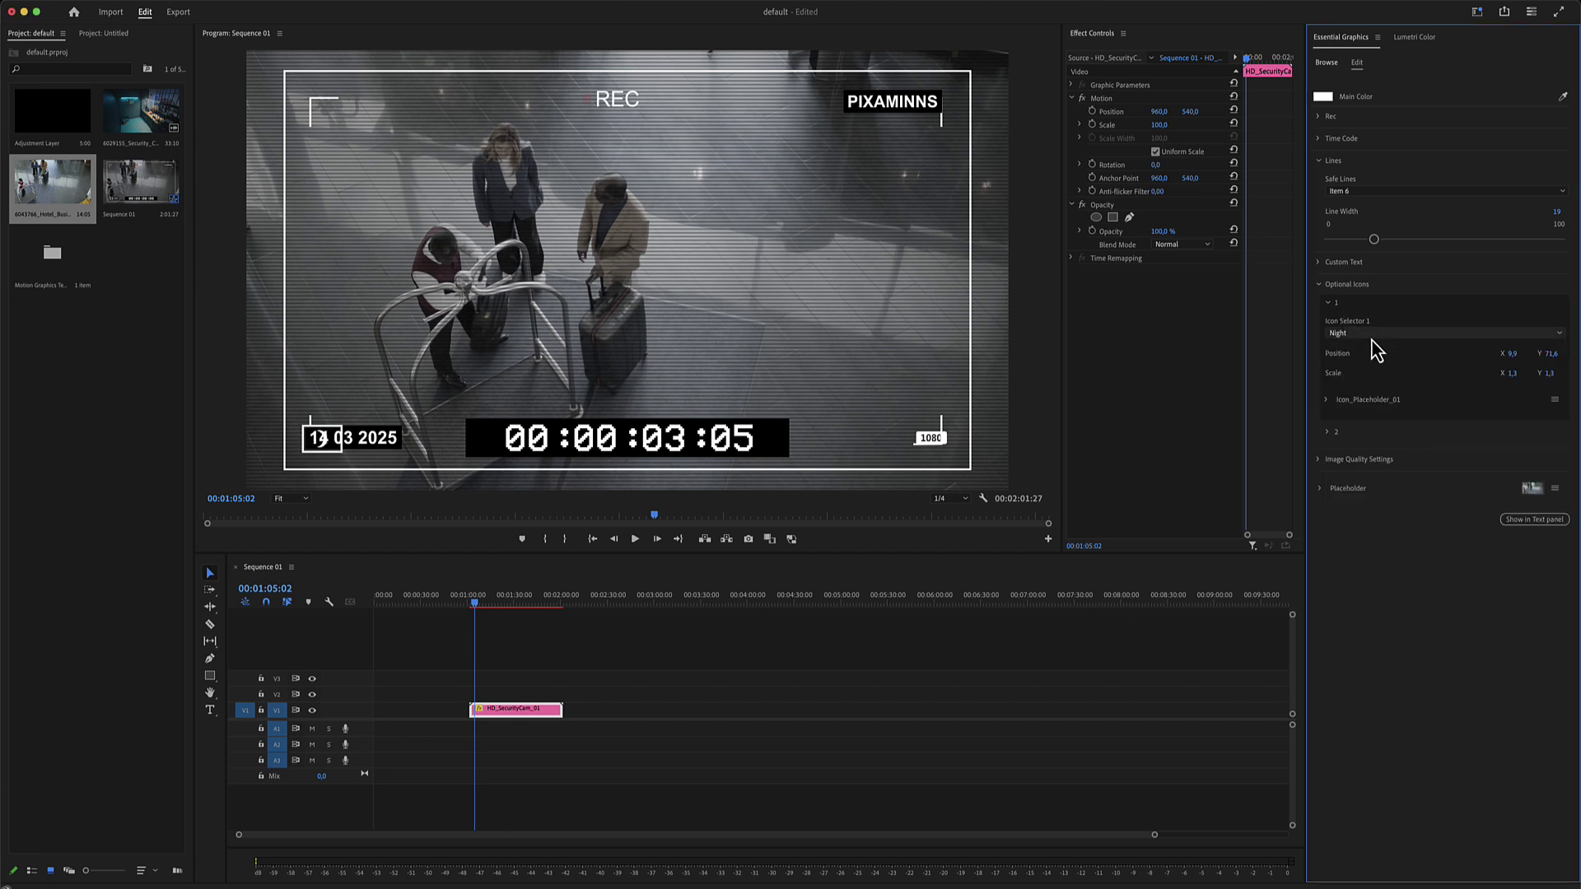
Move the moon icon beside the bottom timecode and enlarge it.
left_click_drag(1510, 356, 1523, 381)
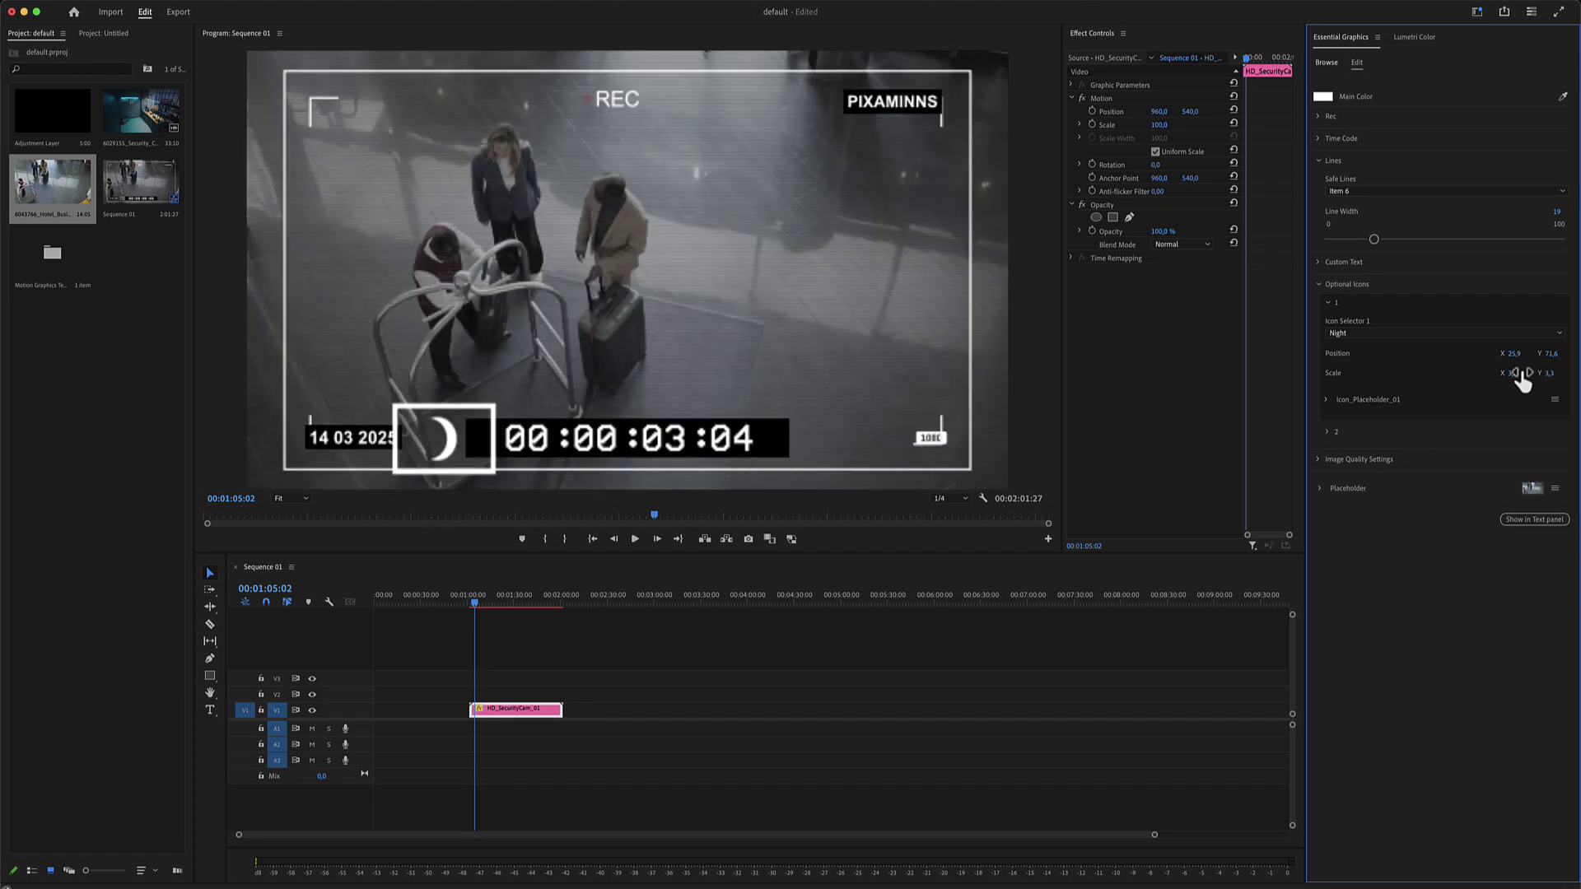
left_click(1326, 400)
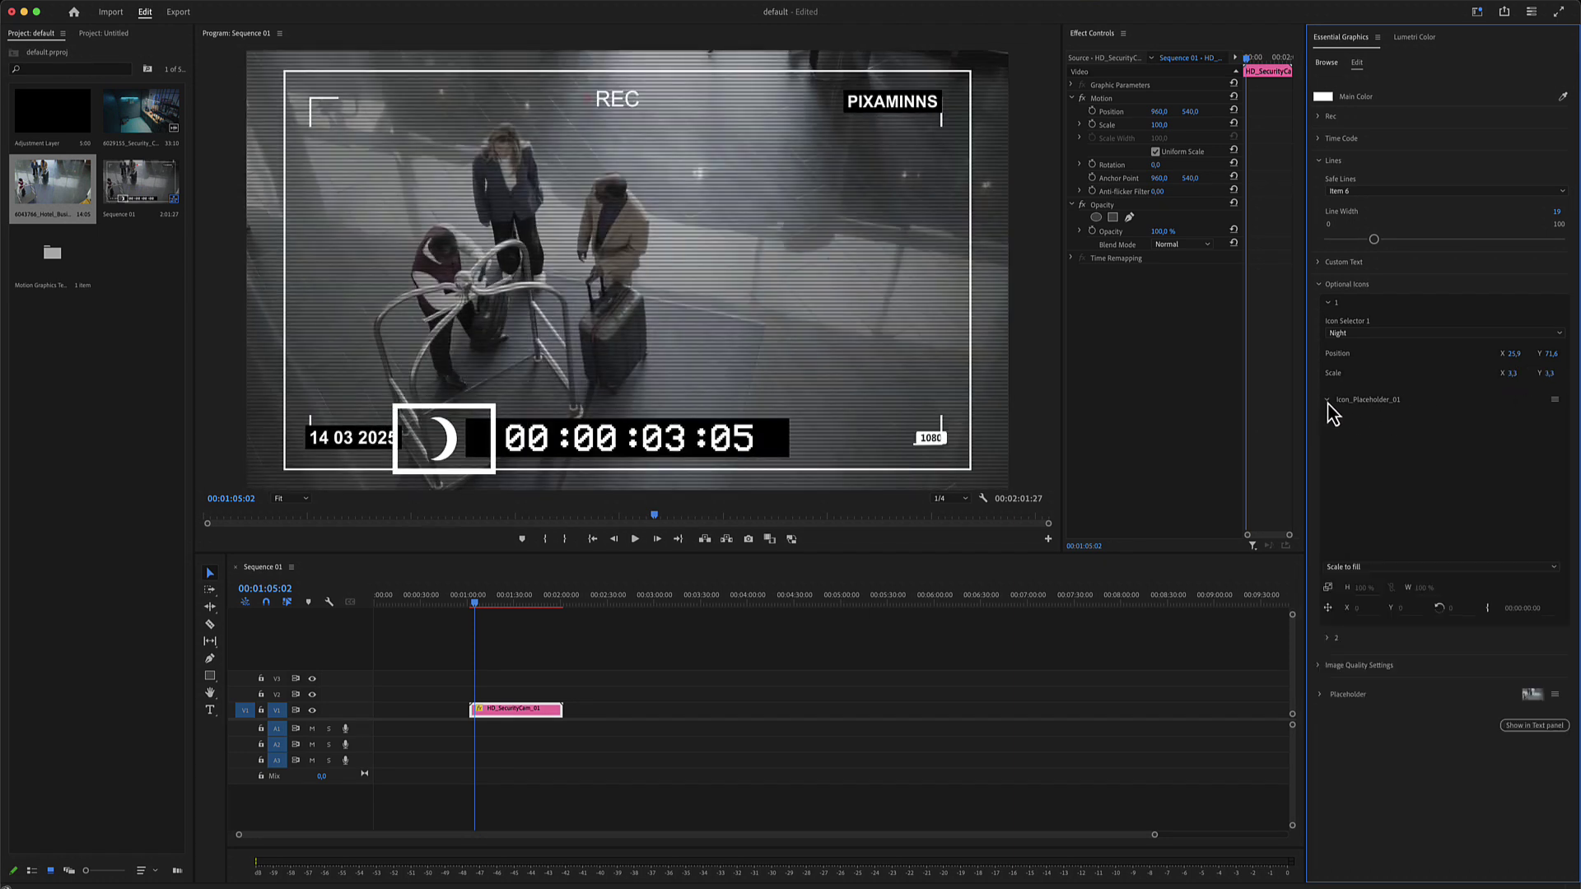
left_click(1327, 302)
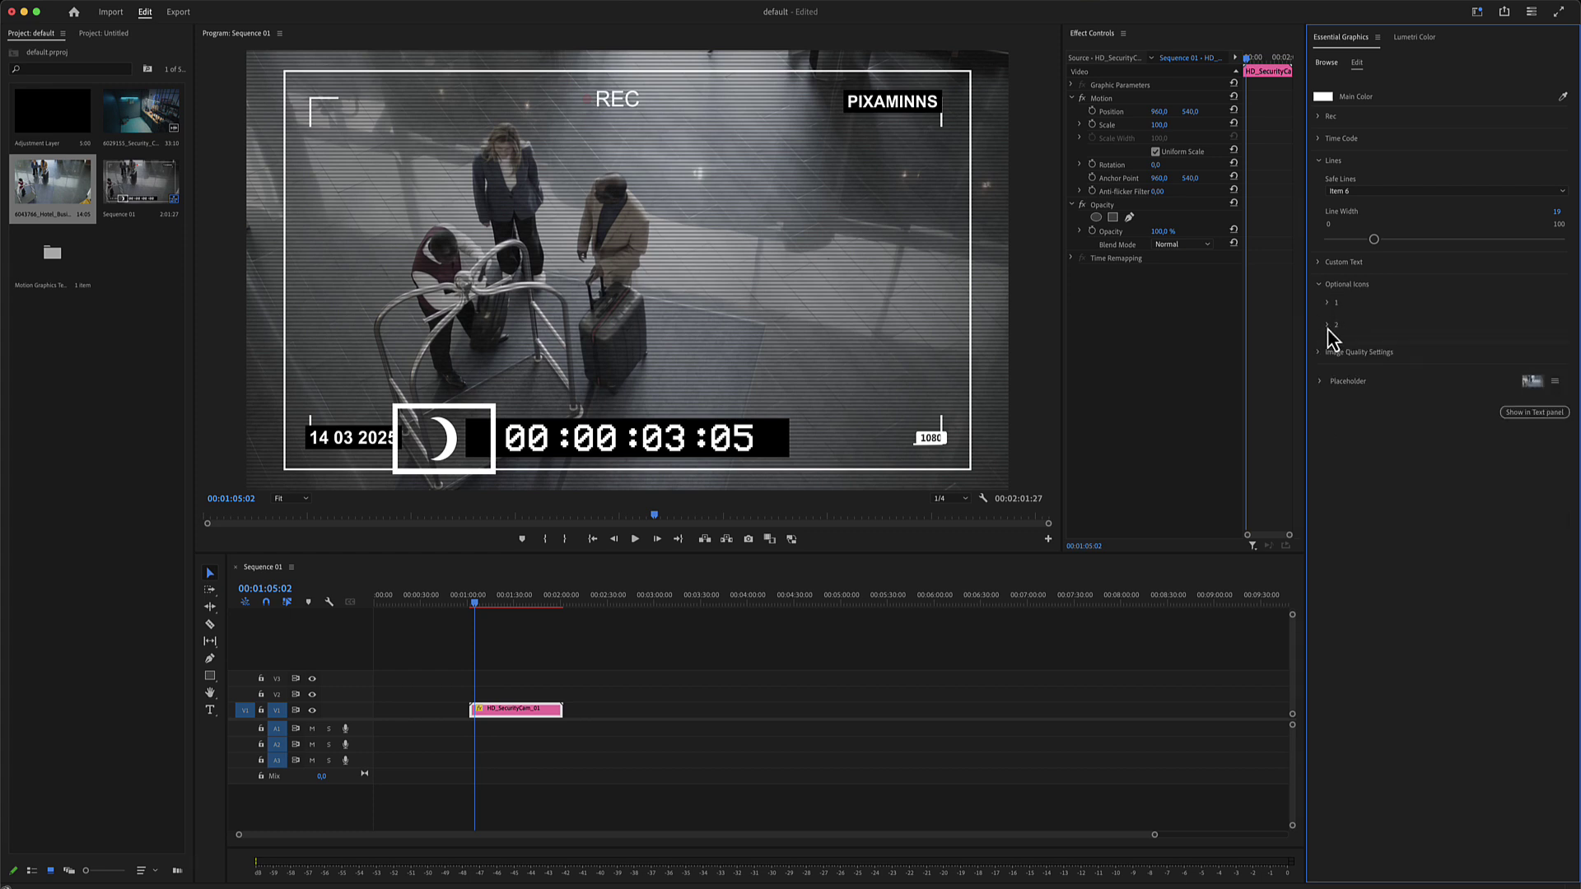
left_click(1329, 328)
left_click(1328, 327)
left_click(1319, 284)
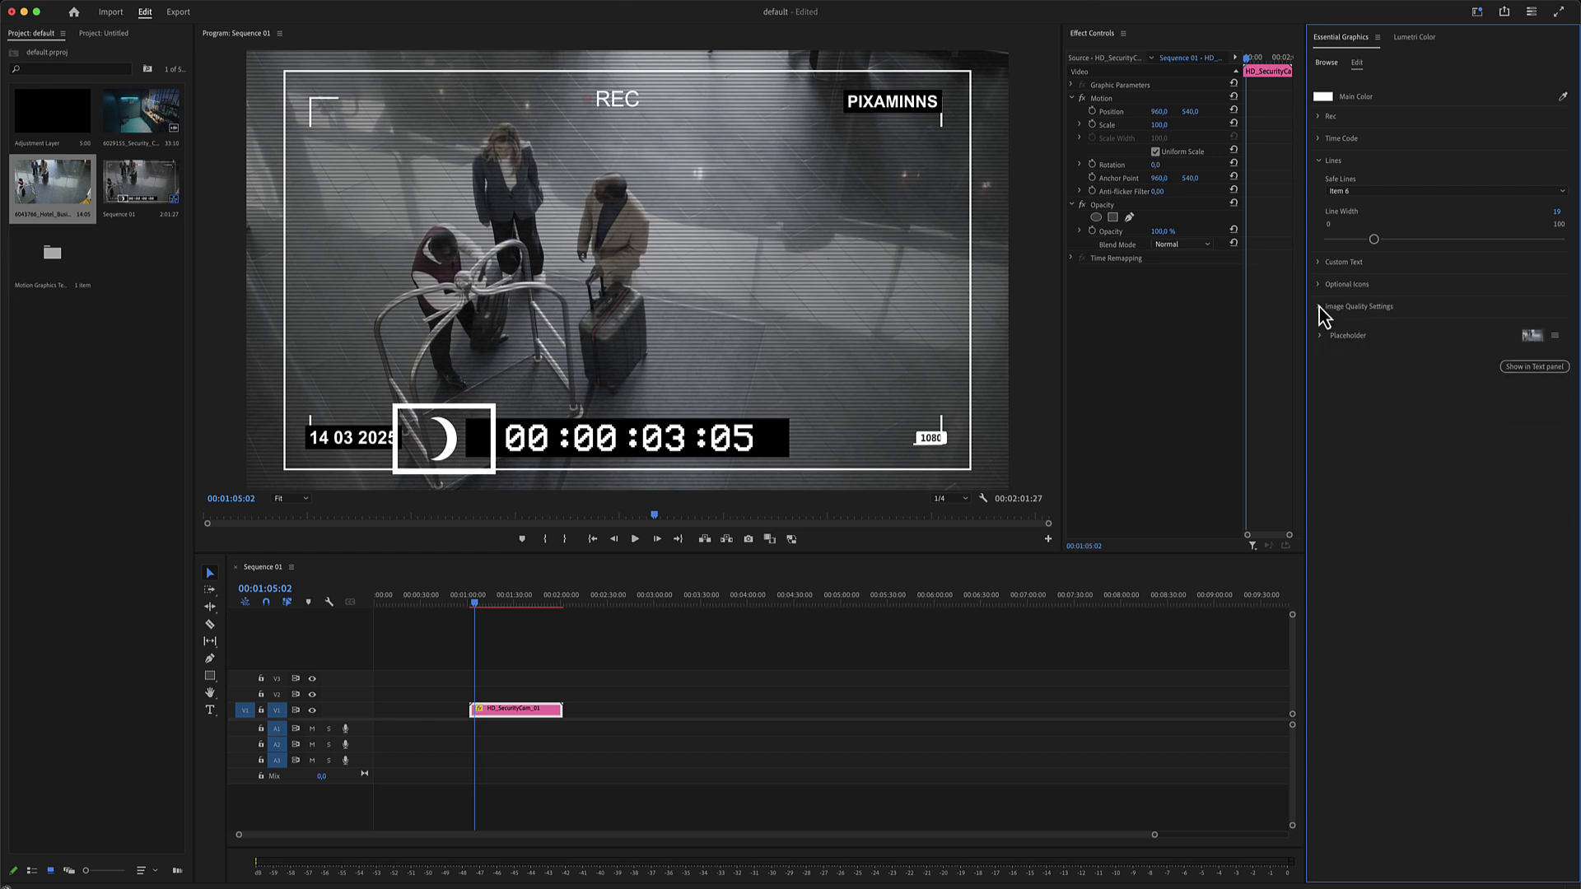
In Image Quality Settings, turn Vignette on and Fisheye off.
left_click(1319, 306)
left_click(1330, 324)
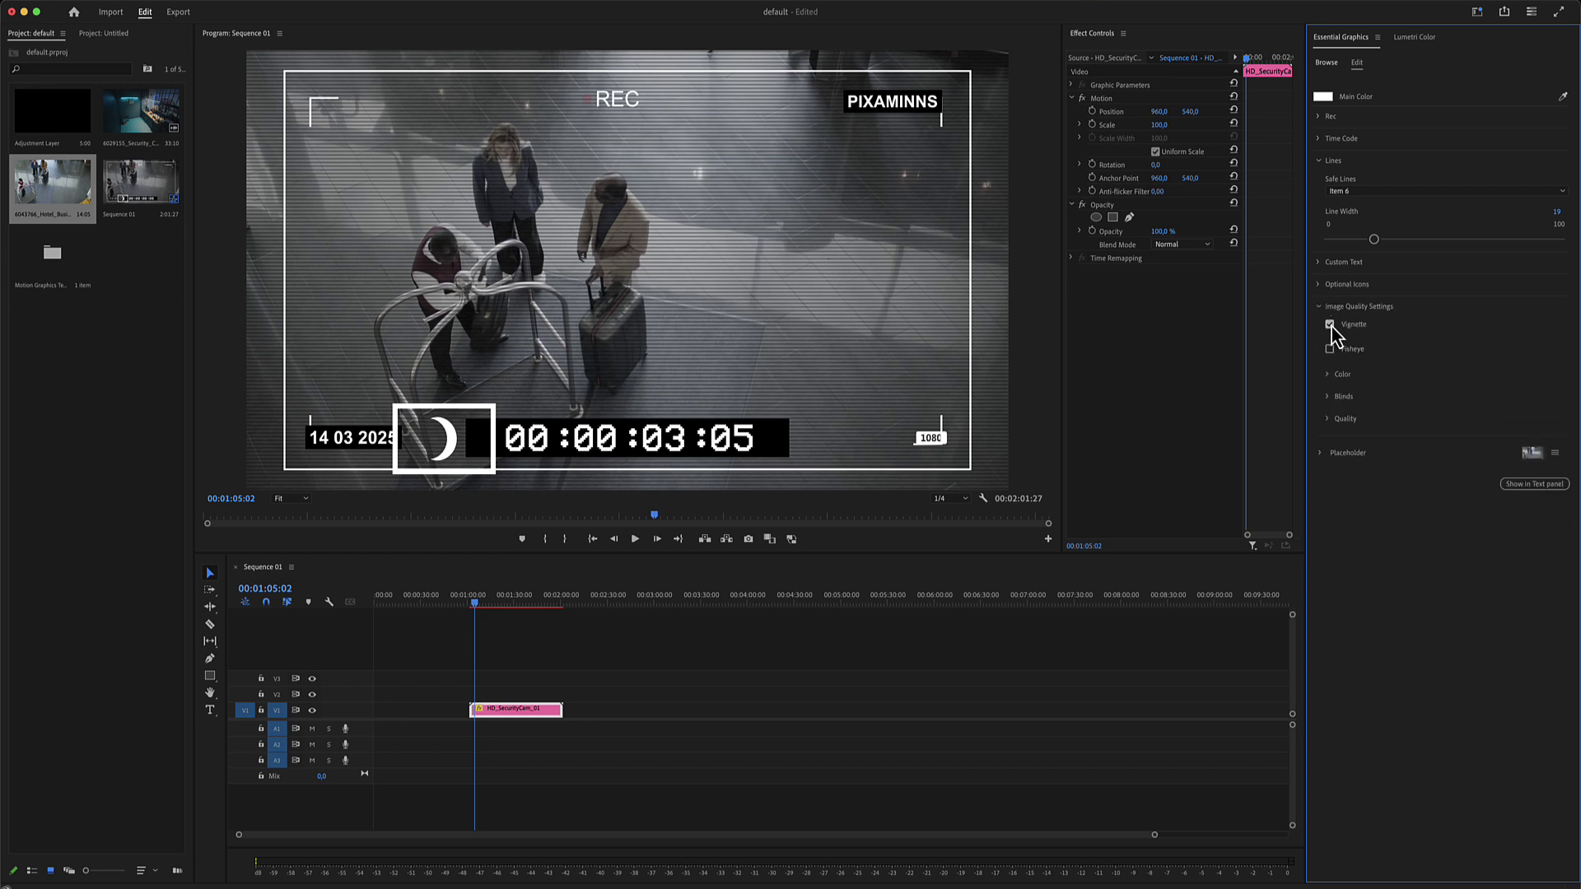
left_click(1330, 325)
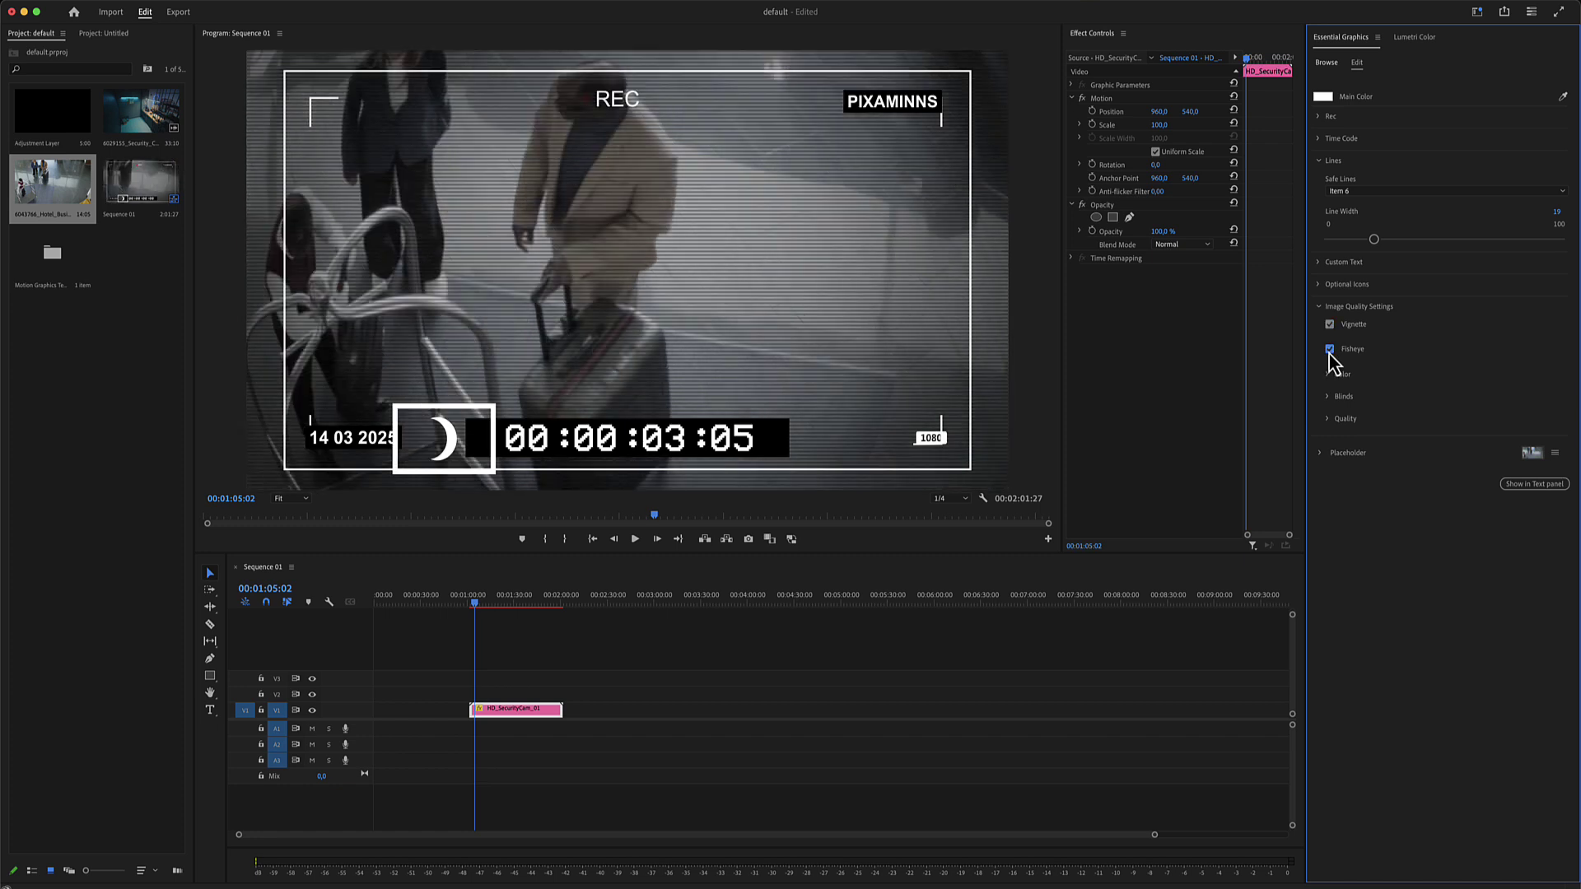
left_click(1330, 350)
Lower Colorize from 68 to 36 and raise Blinds Opacity to 90.
left_click(1330, 374)
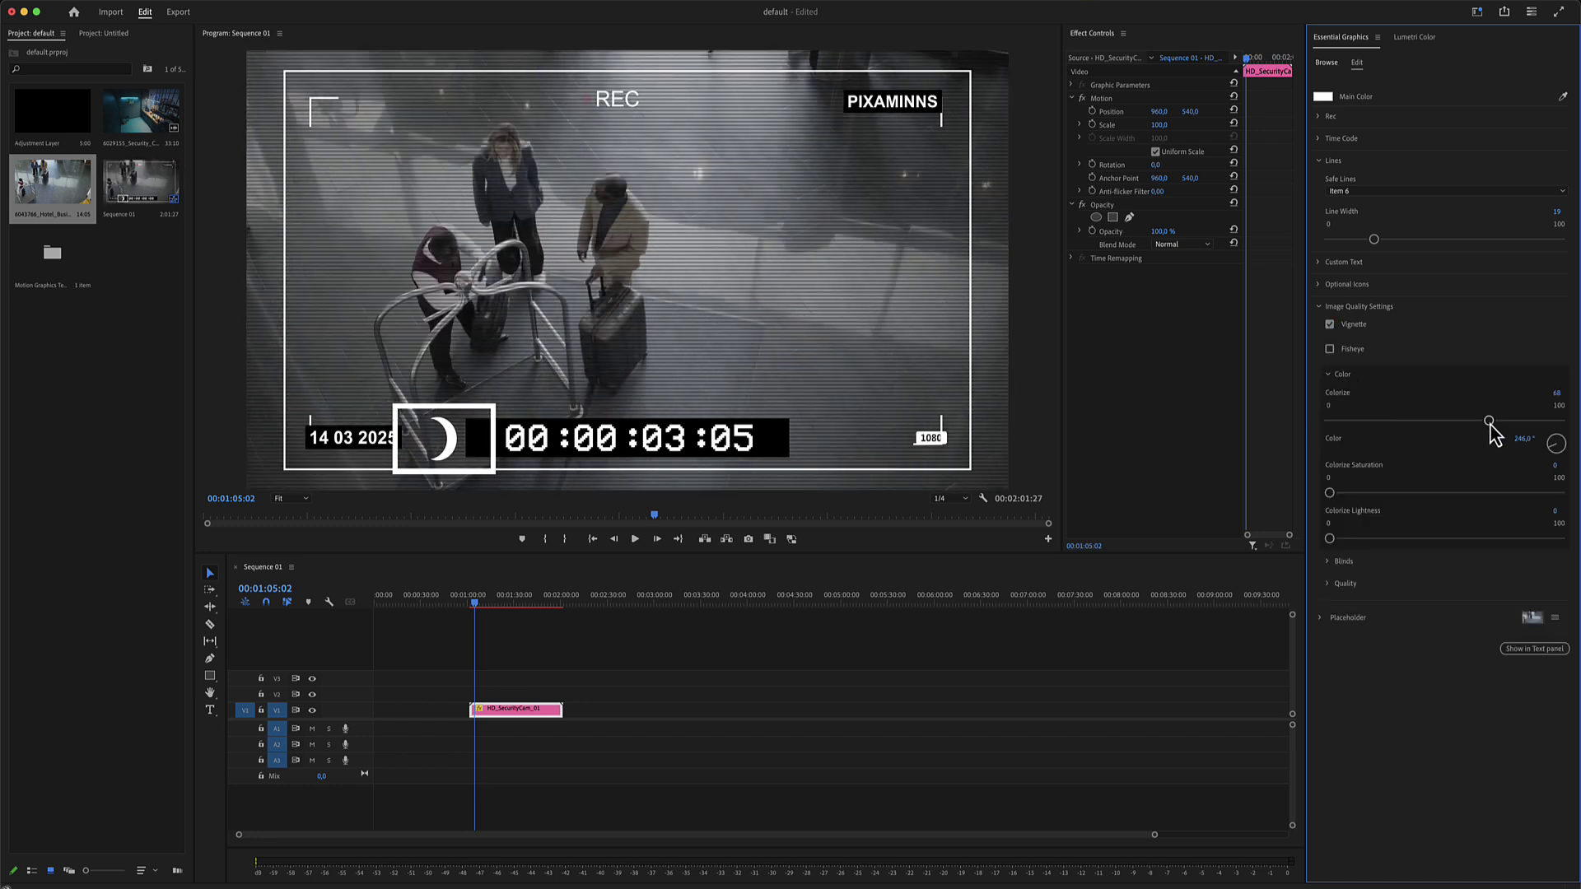
left_click_drag(1489, 421, 1413, 421)
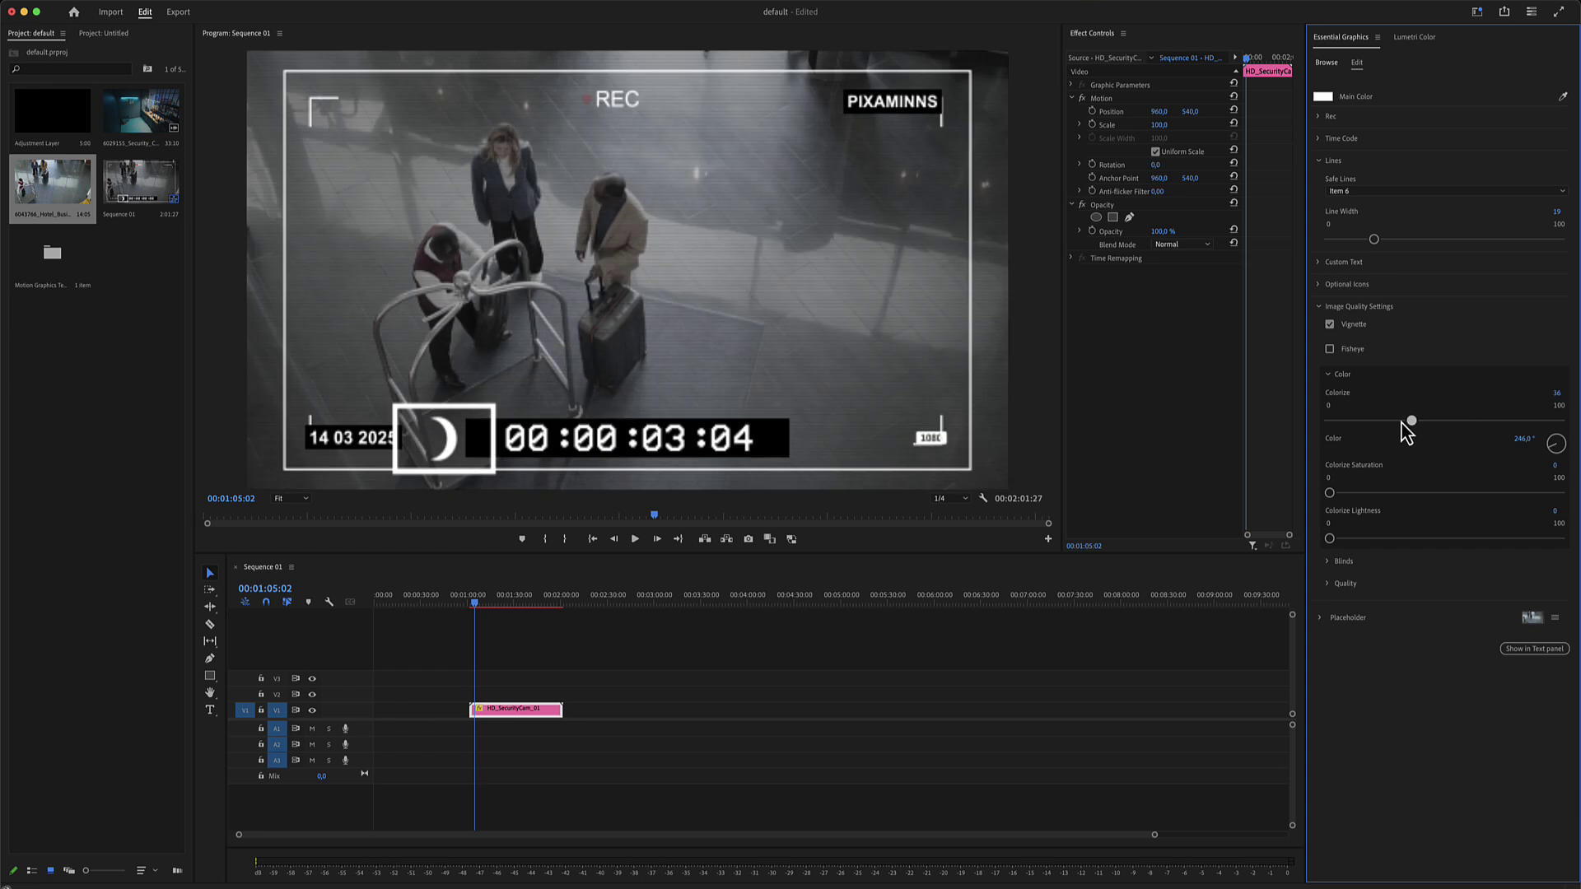
left_click(1329, 374)
left_click(1329, 397)
left_click_drag(1373, 445, 1577, 453)
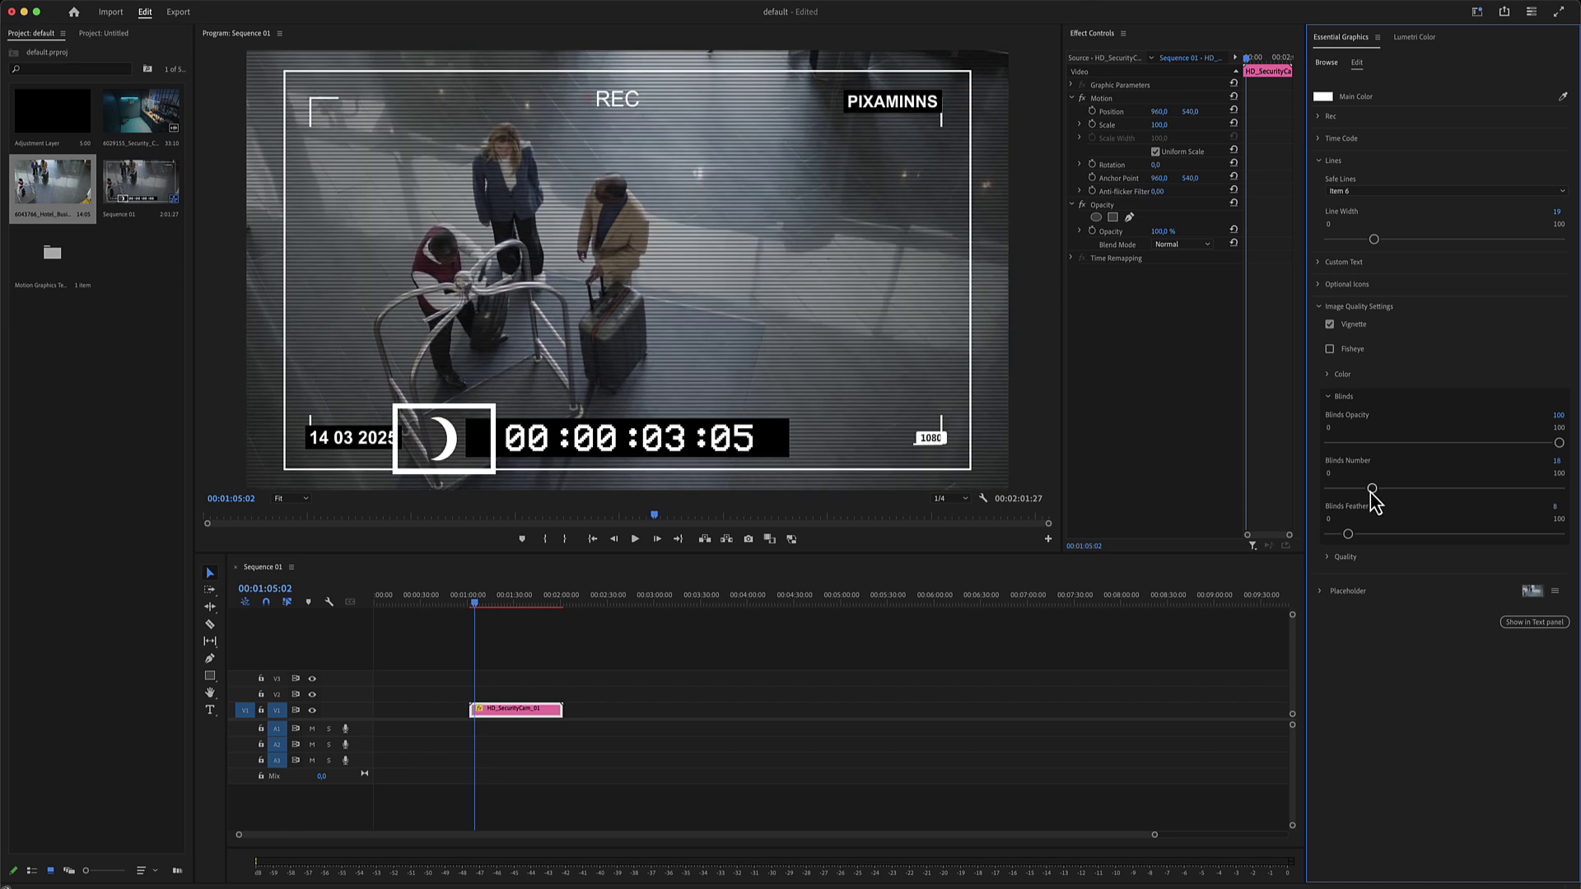
left_click(1329, 400)
left_click(1329, 420)
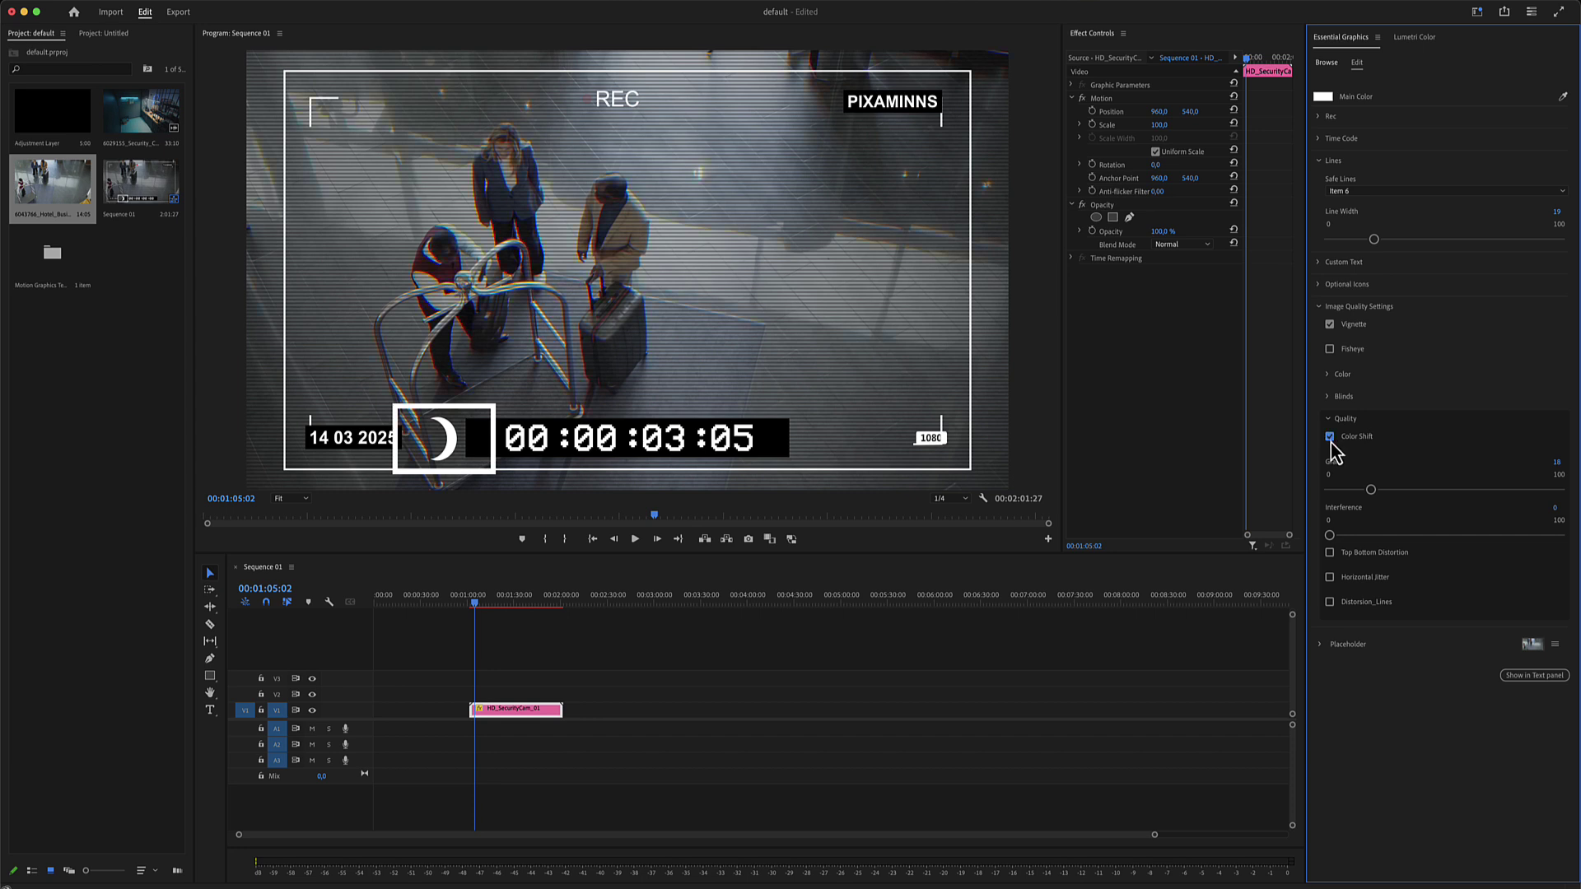
Turn off Color Shift, raise Grain to 76 and Interference to 68.
left_click(1330, 437)
left_click_drag(1372, 490, 1505, 492)
left_click_drag(1328, 535, 1484, 536)
At frame 01:12:19, leave Top Bottom Distortion off and turn on Distortion Lines.
left_click(480, 604)
left_click(487, 604)
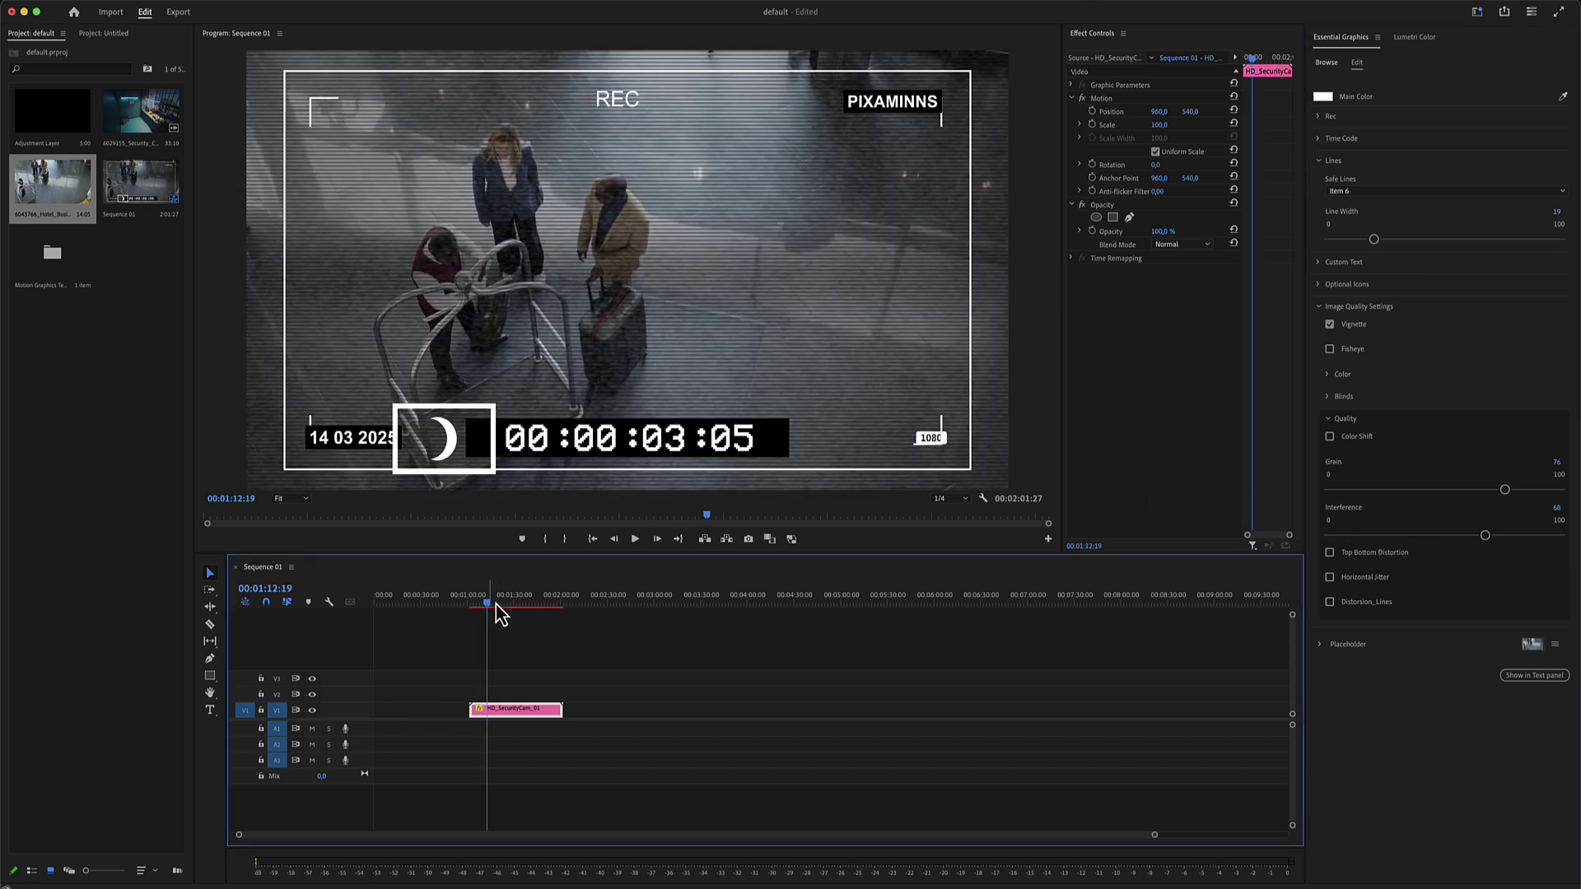
left_click(1329, 552)
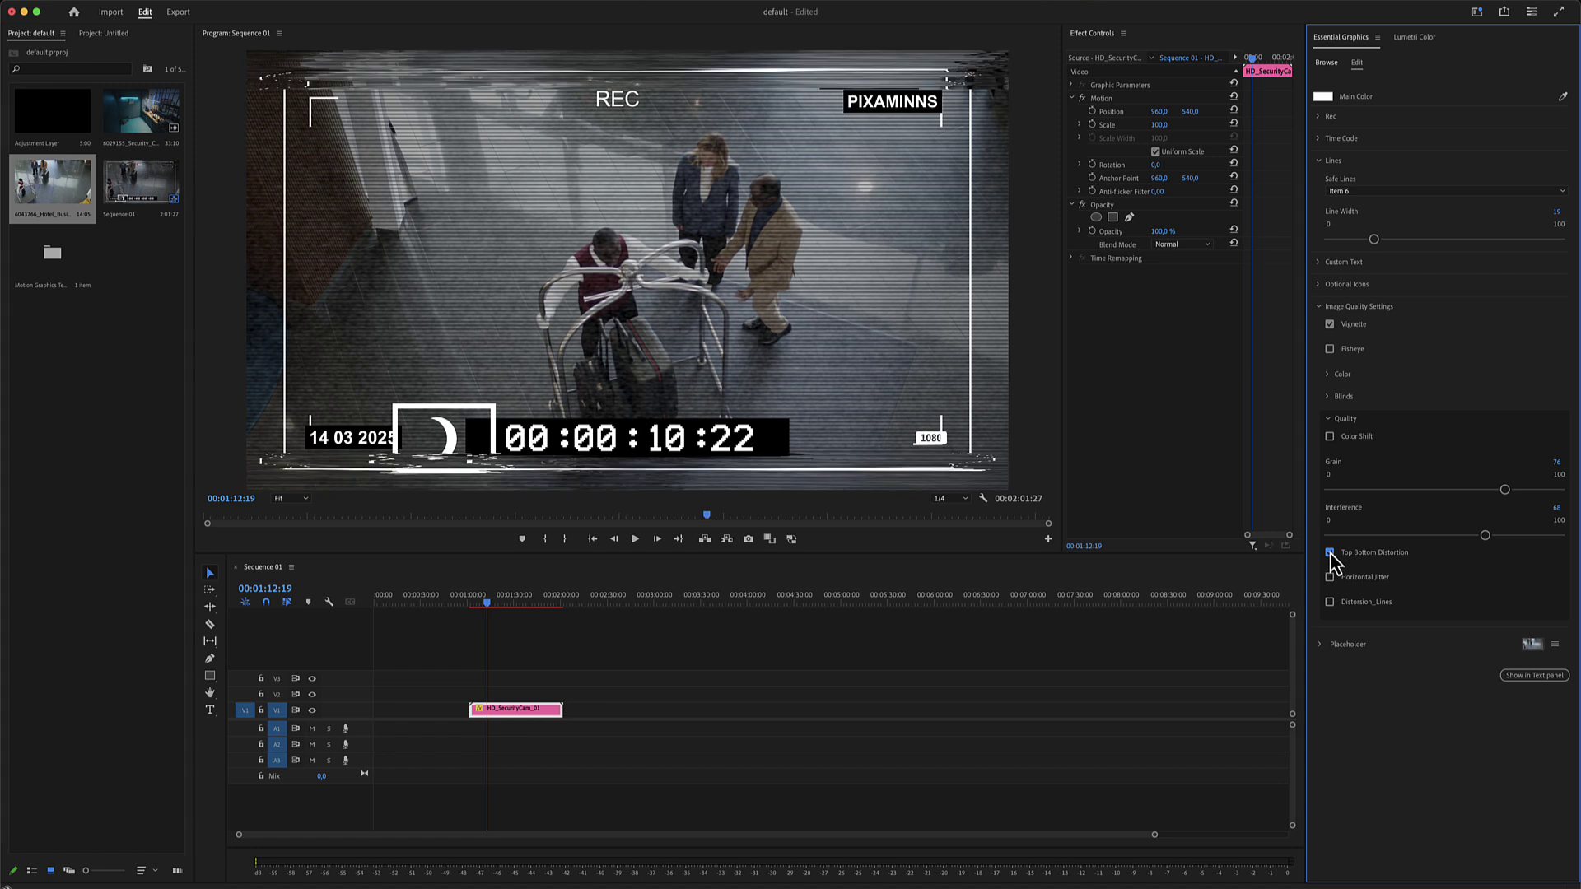
left_click(1329, 553)
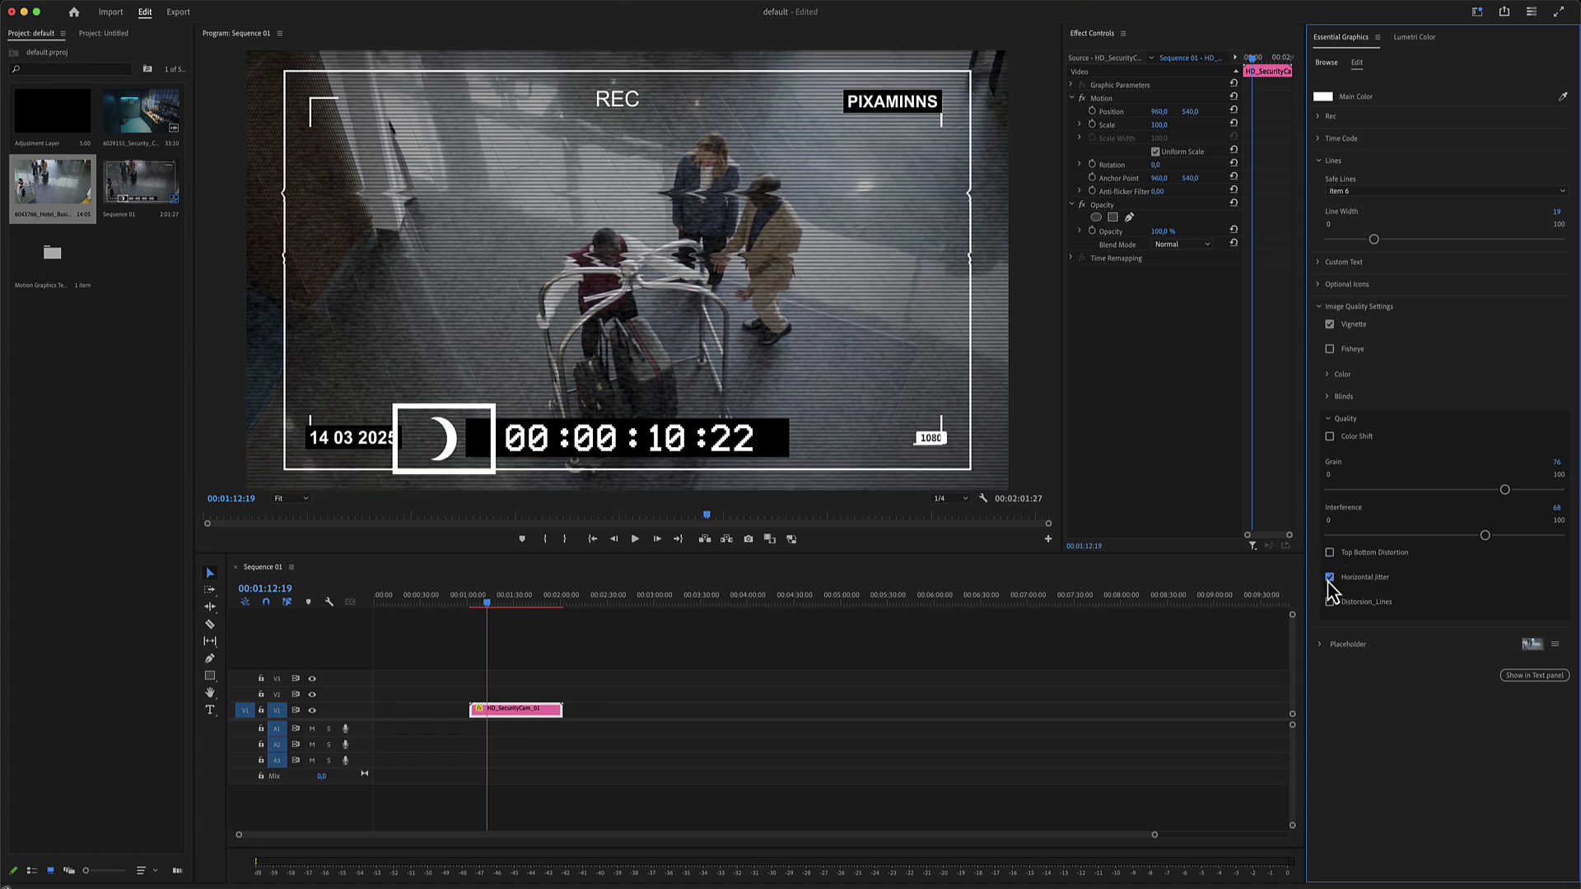
left_click(1330, 602)
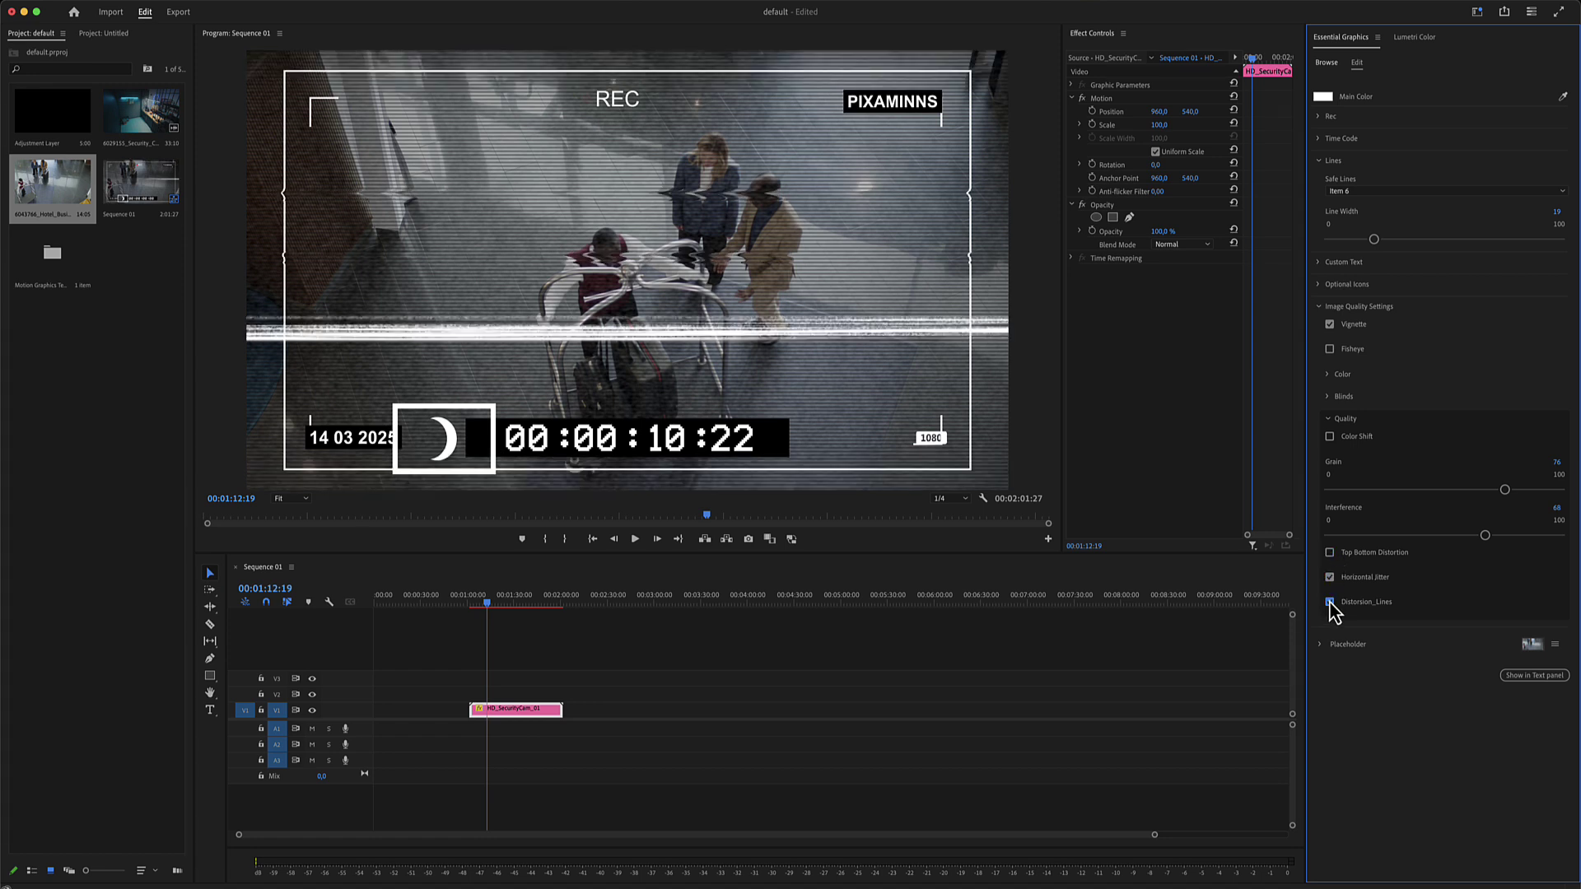